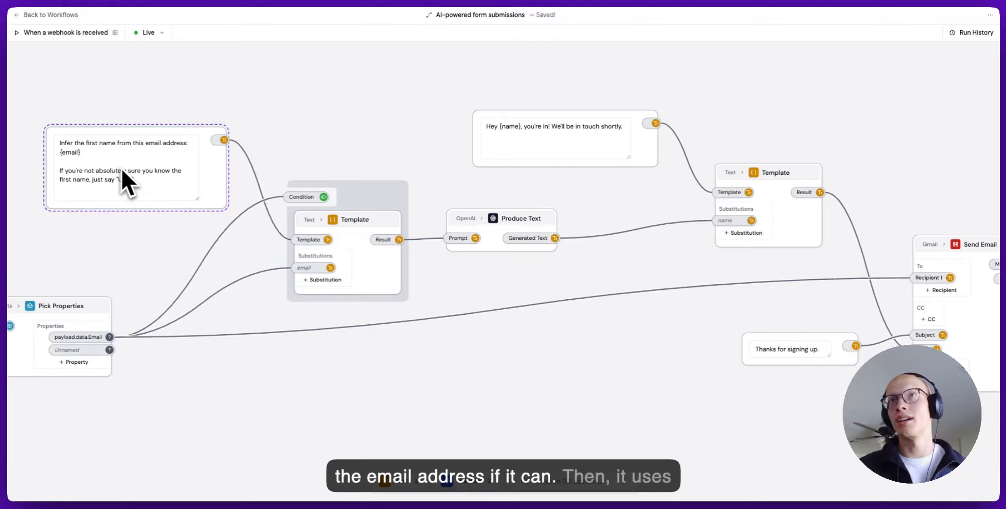
{"action": "left_click_drag", "start_coordinate": [601, 283], "coordinate": [371, 262]}
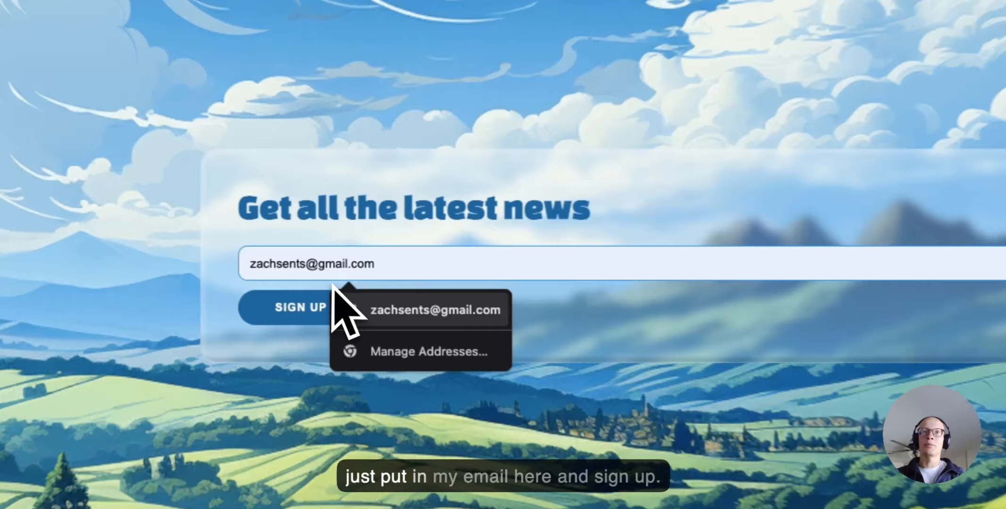
Fill in the subscriber's e-mail on the news sign-up form and submit it.
{"action": "left_click", "coordinate": [346, 278]}
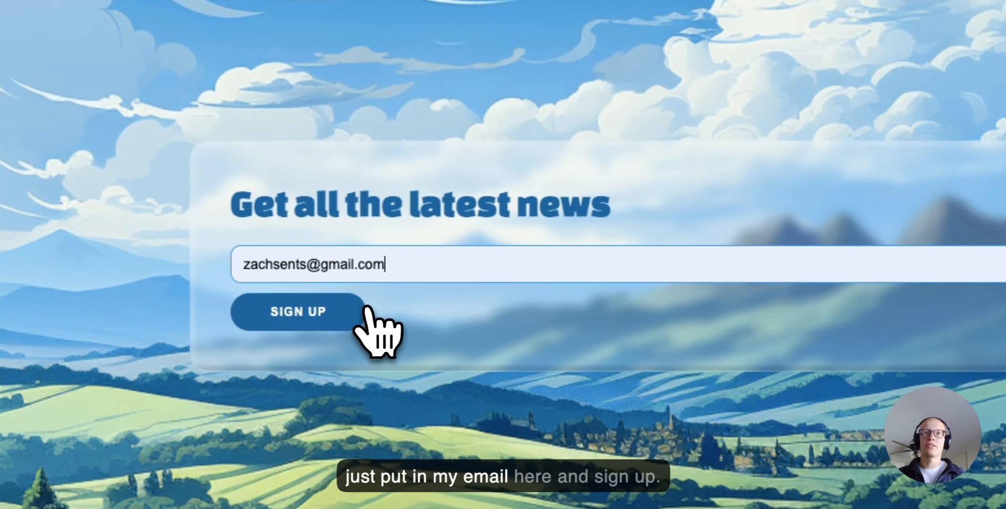
{"action": "left_click", "coordinate": [313, 281]}
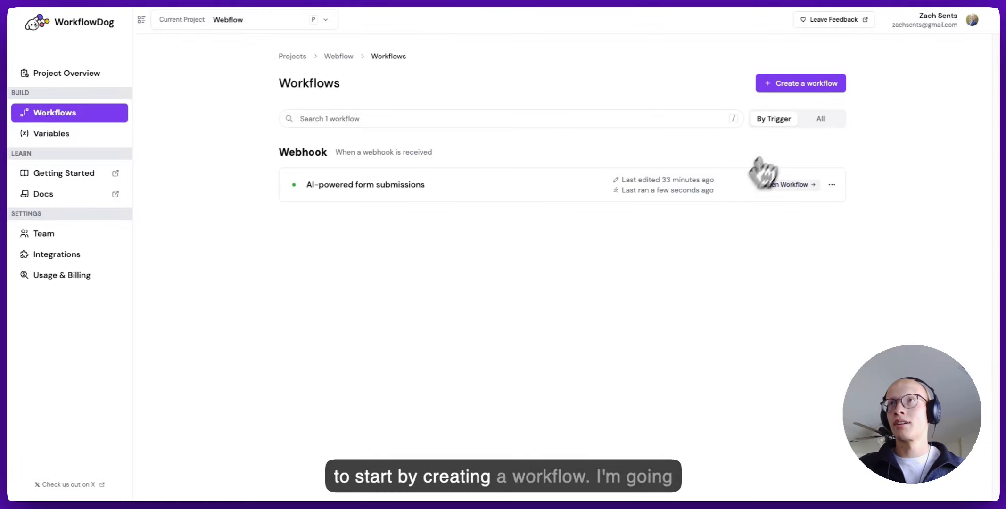
Create a new workflow that uses the "When a webhook is received" trigger.
{"action": "left_click", "coordinate": [805, 85]}
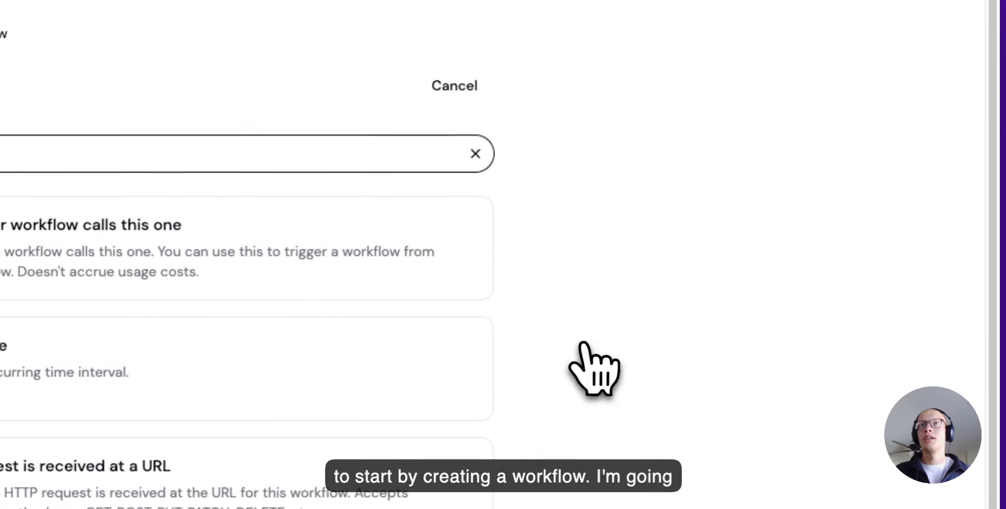
{"action": "scroll", "coordinate": [594, 368], "scroll_direction": "down", "scroll_amount": 2}
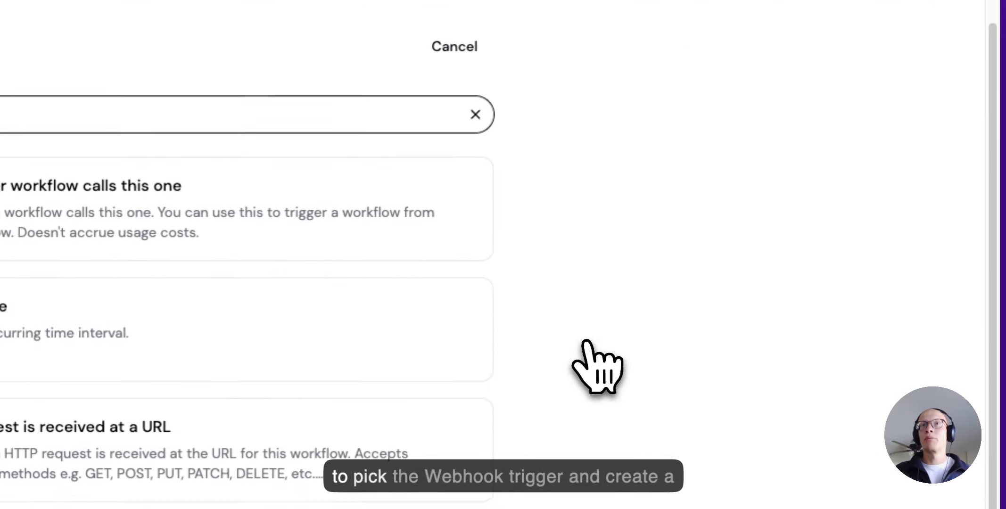
{"action": "left_click", "coordinate": [340, 224]}
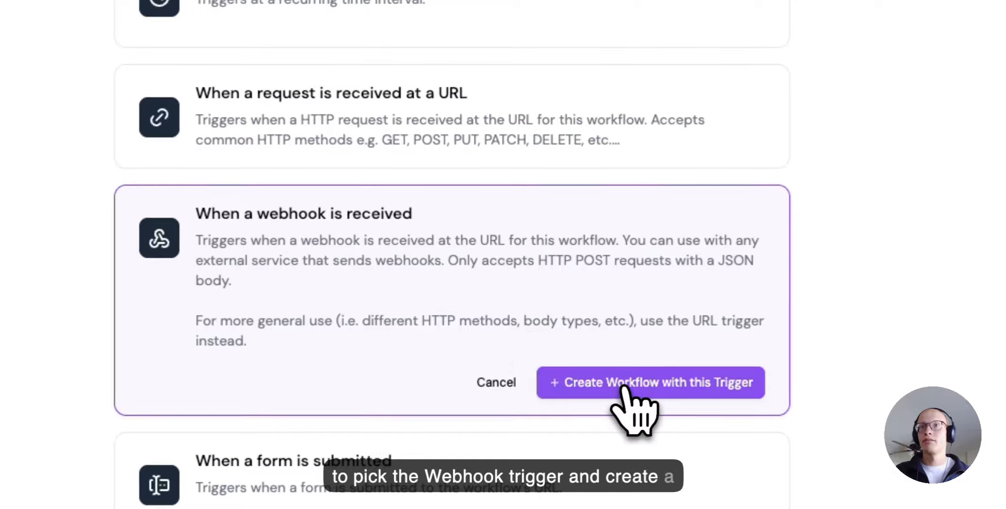
{"action": "left_click", "coordinate": [627, 394]}
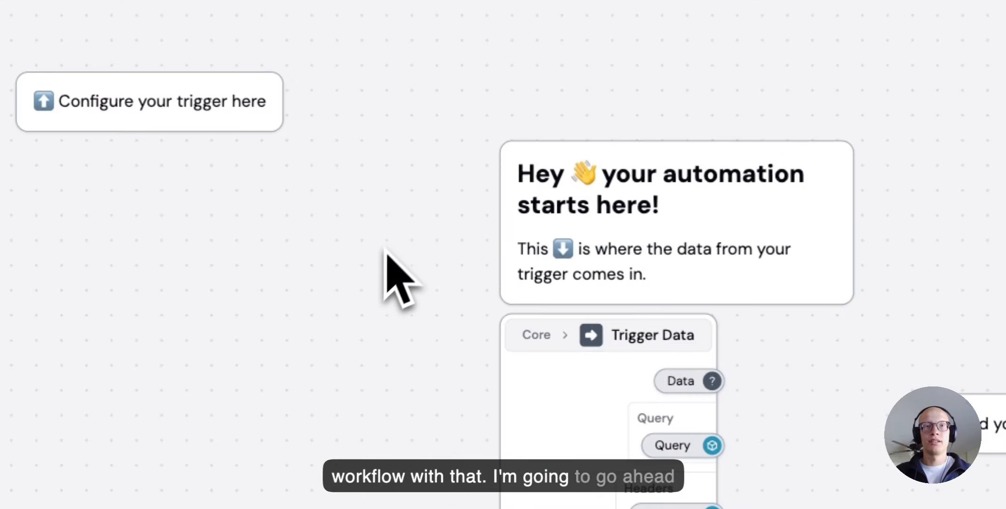
Delete the three starter notes about the trigger, incoming data and logic from the workflow canvas.
{"action": "left_click", "coordinate": [128, 25]}
{"action": "left_click", "coordinate": [677, 144], "text": "shift"}
{"action": "left_click", "coordinate": [797, 392], "text": "shift"}
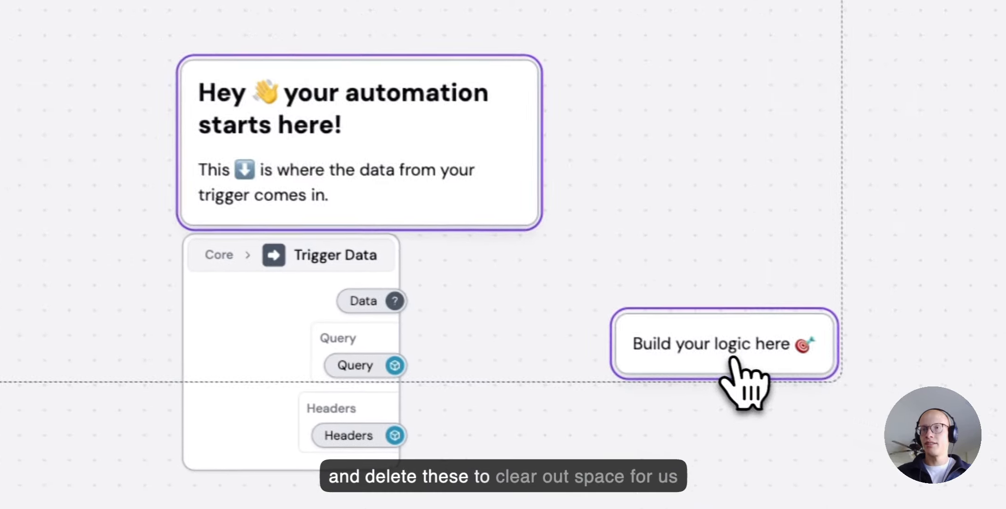
{"action": "key", "text": "Delete"}
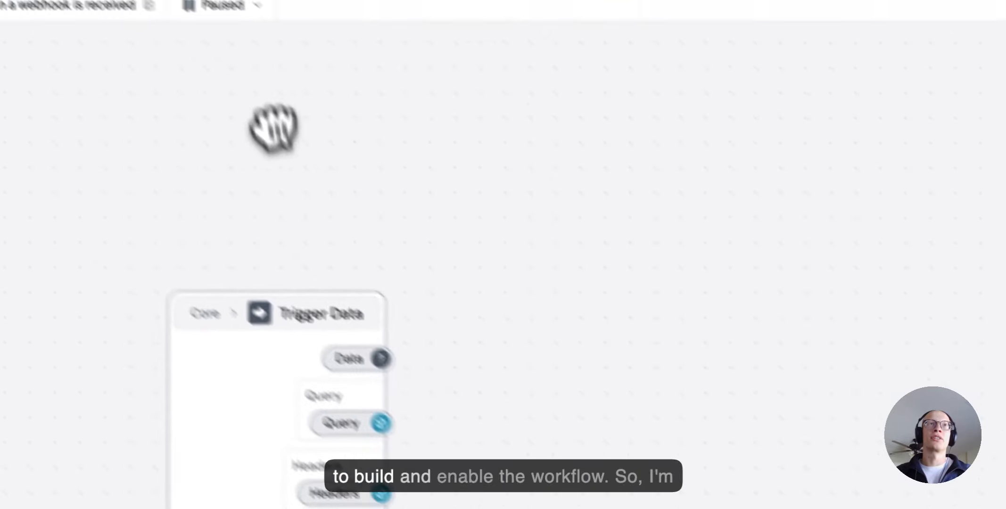
Enable the new webhook workflow by changing its status to Live.
{"action": "left_click", "coordinate": [297, 54]}
{"action": "left_click", "coordinate": [281, 108]}
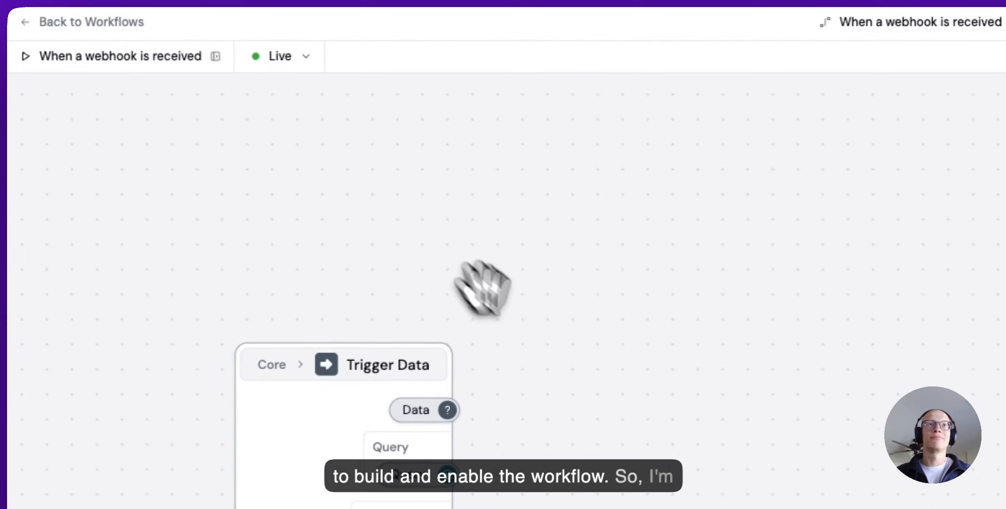
Add a Pick Properties action beside Trigger Data and connect the trigger's Data output to its Object input.
{"action": "left_click_drag", "start_coordinate": [482, 288], "coordinate": [594, 337]}
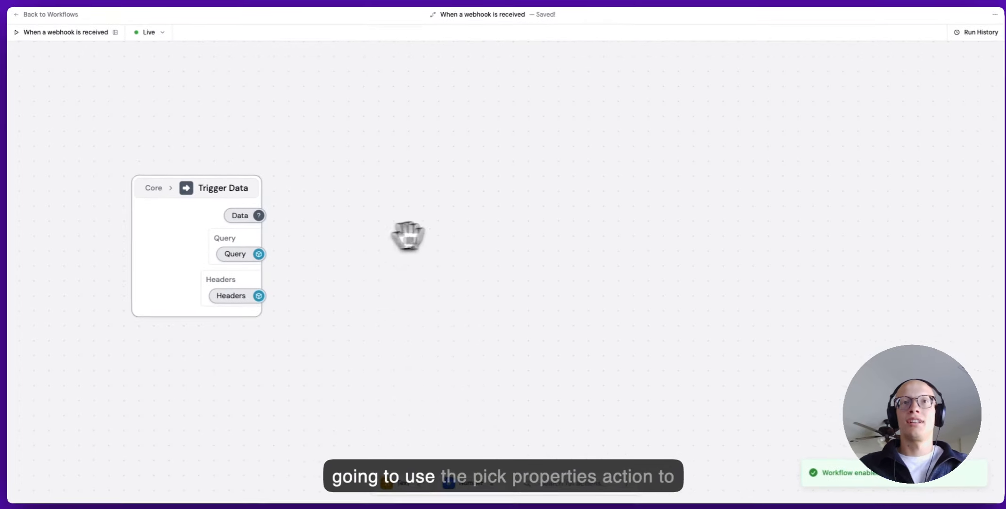
{"action": "right_click", "coordinate": [474, 250]}
{"action": "type", "text": "pick"}
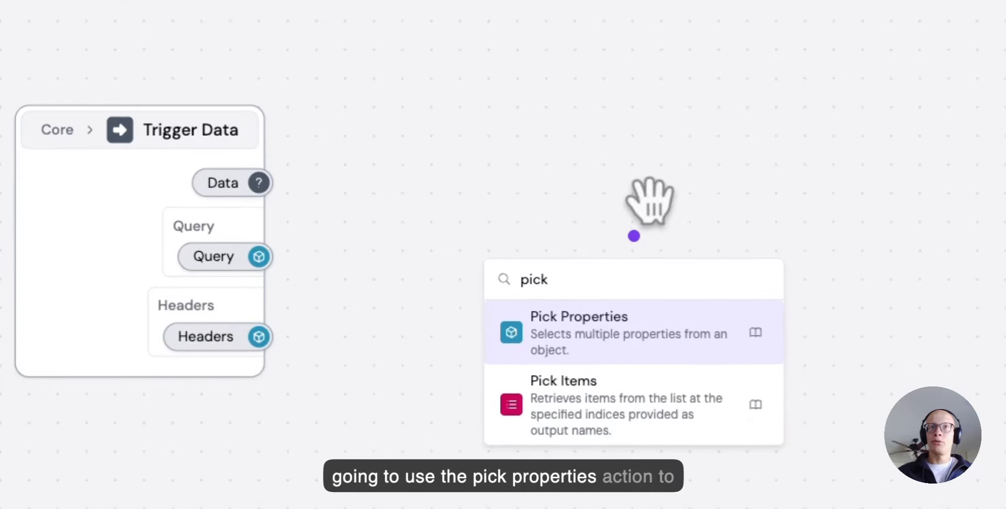
{"action": "left_click", "coordinate": [679, 332]}
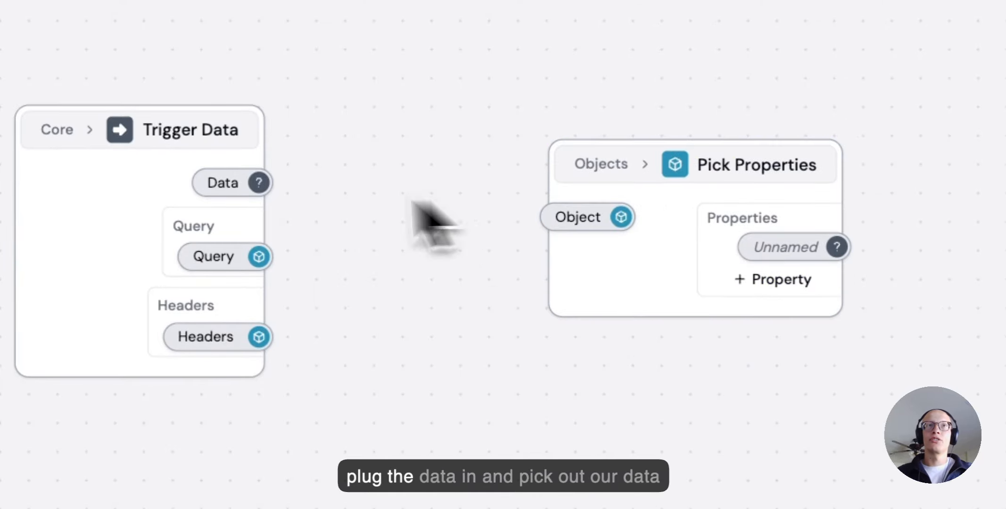
{"action": "left_click_drag", "start_coordinate": [258, 182], "coordinate": [307, 200]}
{"action": "left_click_drag", "start_coordinate": [560, 216], "coordinate": [562, 217]}
Rename the unnamed property output of the Pick Properties action to payload.data.Email.
{"action": "left_click", "coordinate": [788, 248]}
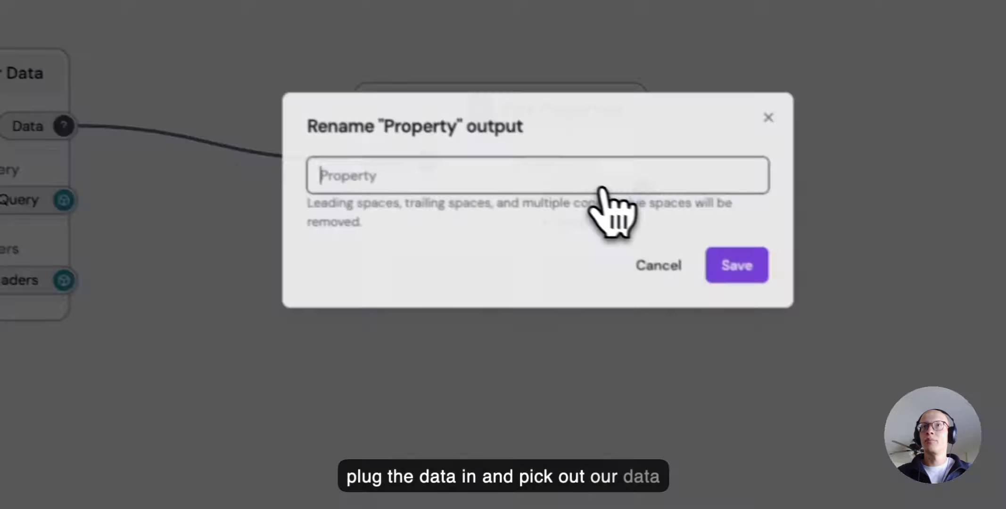
{"action": "type", "text": "payl"}
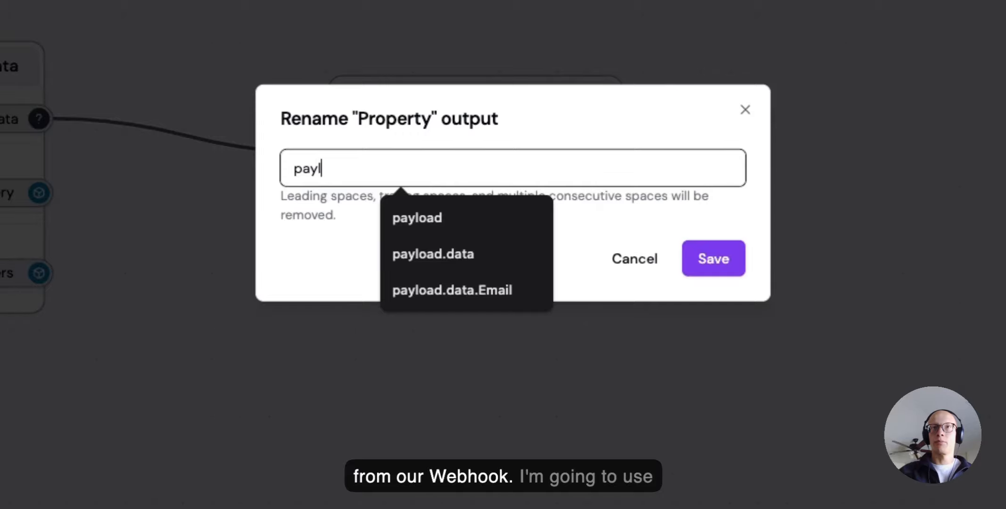
{"action": "type", "text": "oad."}
{"action": "left_click", "coordinate": [460, 257]}
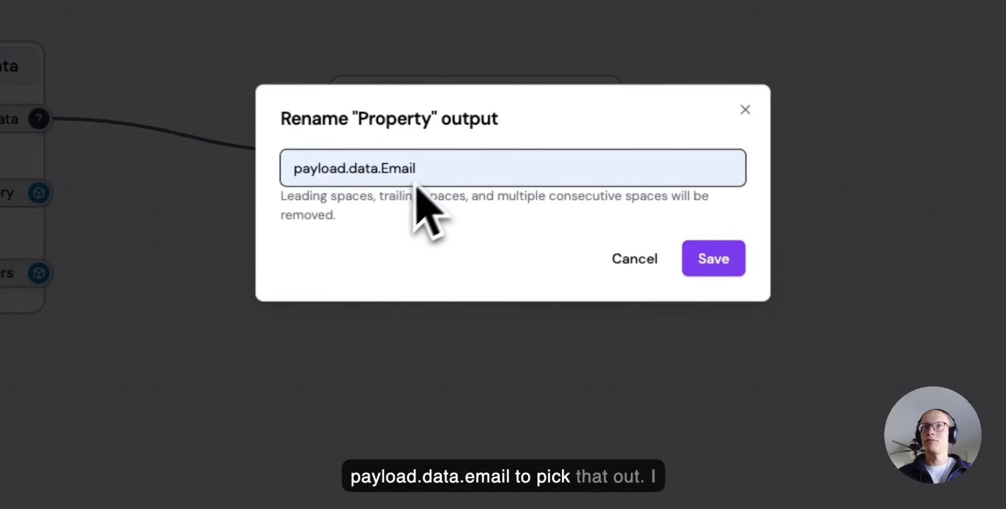
{"action": "left_click", "coordinate": [713, 258]}
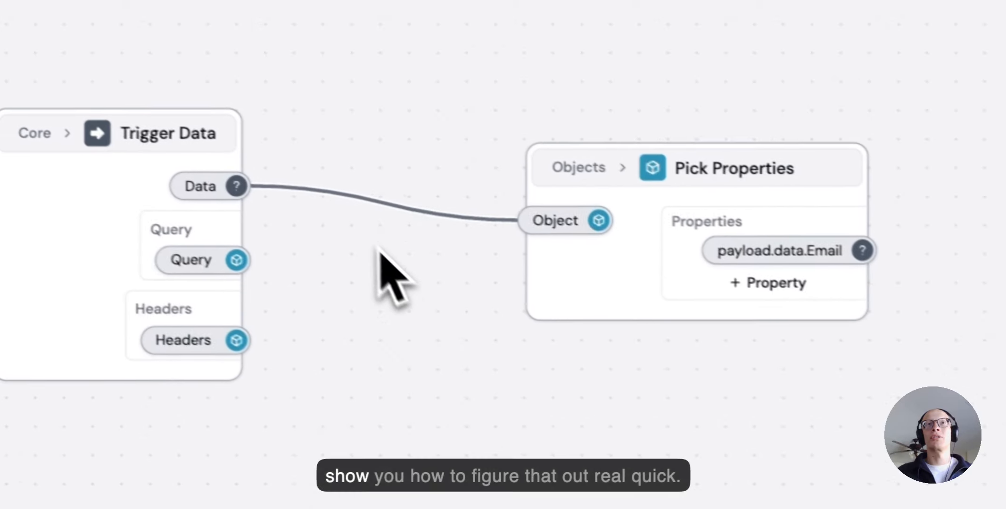
Remove the Pick Properties action and copy the workflow's unique webhook URL from the trigger configuration.
{"action": "left_click", "coordinate": [601, 312]}
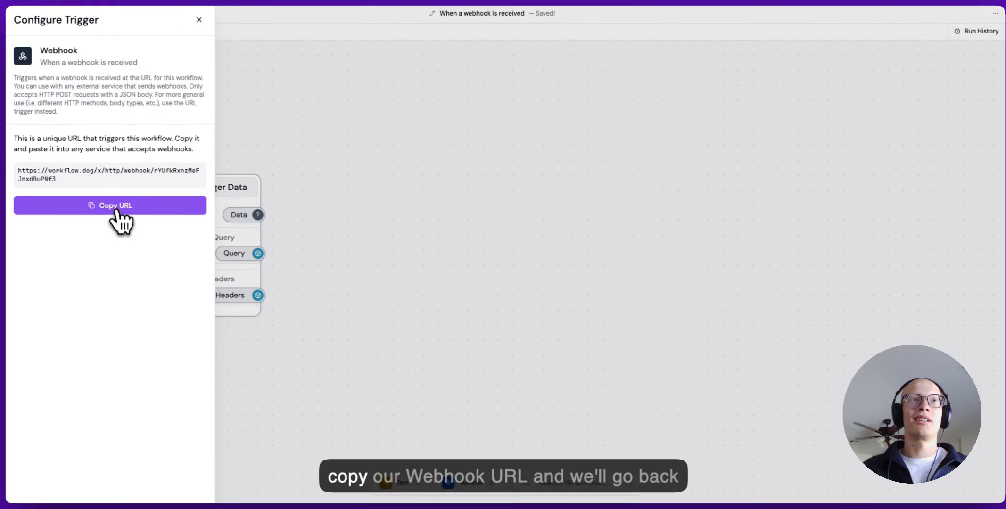
{"action": "left_click", "coordinate": [116, 210]}
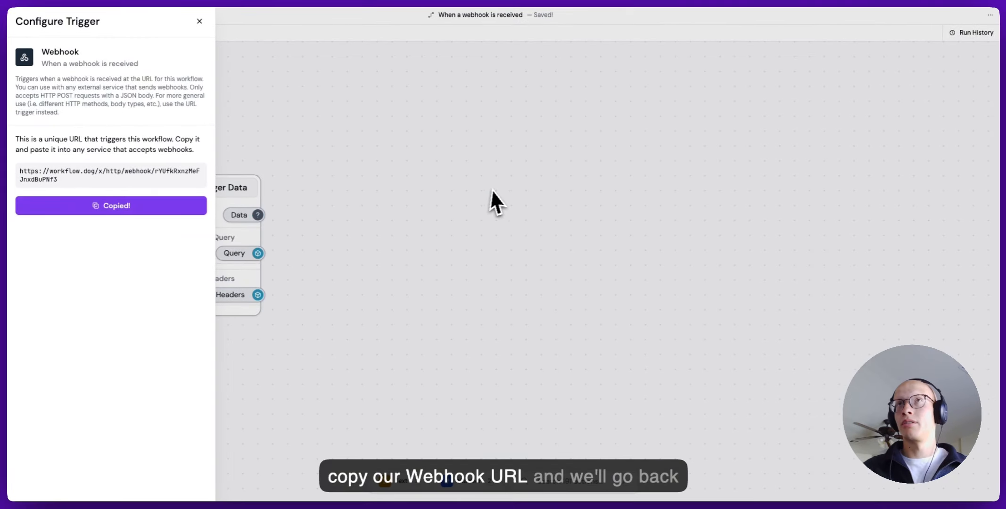
Switch to Webflow and delete the existing workflow.dog webhook connection from the Email Form.
{"action": "left_click", "coordinate": [505, 186]}
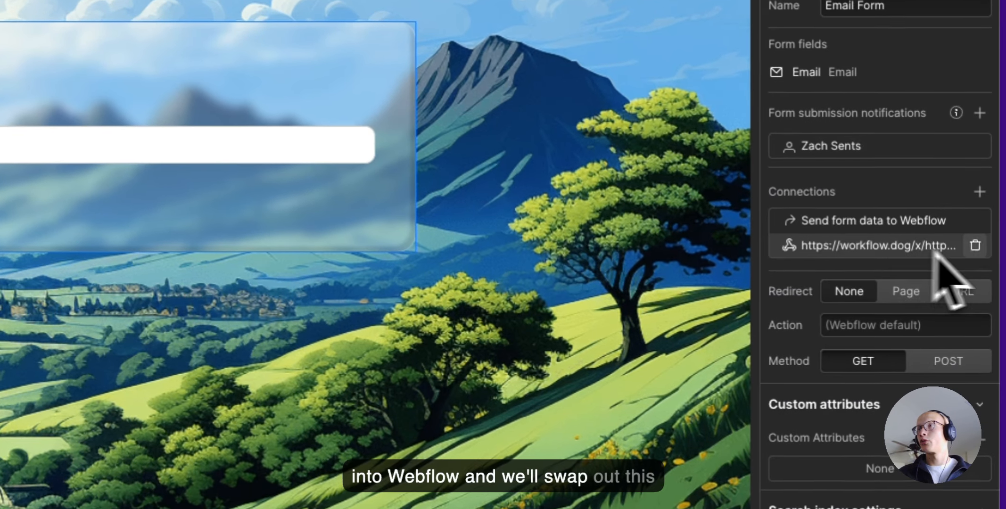
{"action": "left_click", "coordinate": [989, 312]}
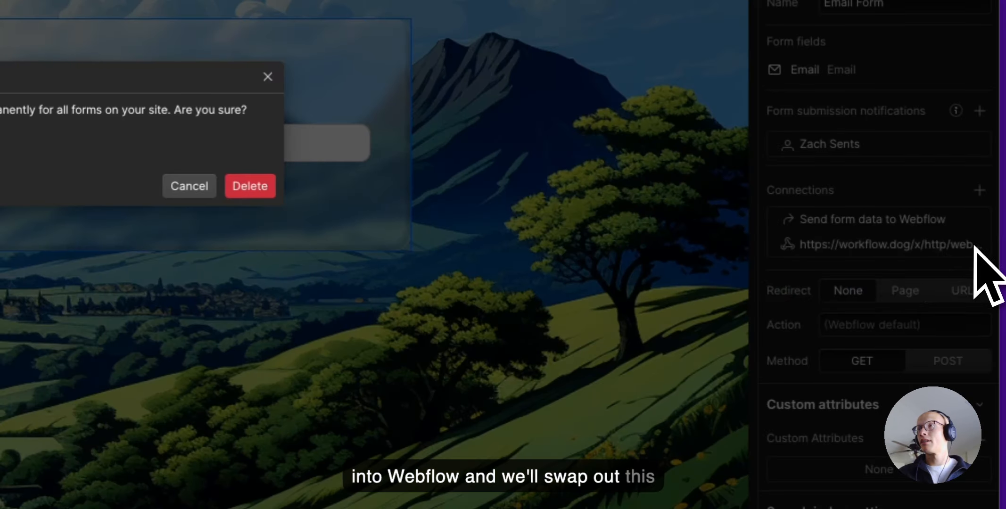
{"action": "left_click", "coordinate": [361, 217]}
Create a webhook connection for the Email Form using the copied webhook URL and save it.
{"action": "left_click", "coordinate": [980, 200]}
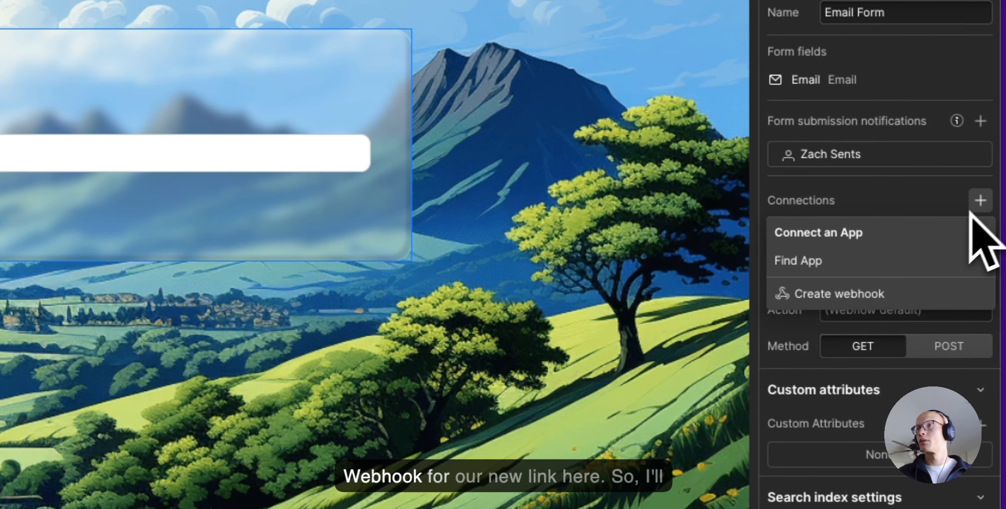
{"action": "left_click", "coordinate": [844, 293]}
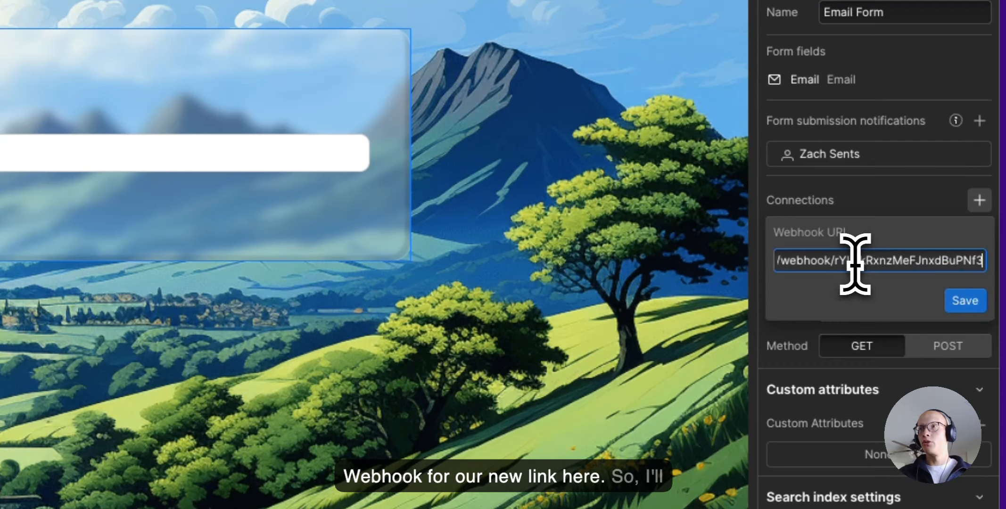
{"action": "left_click", "coordinate": [972, 304]}
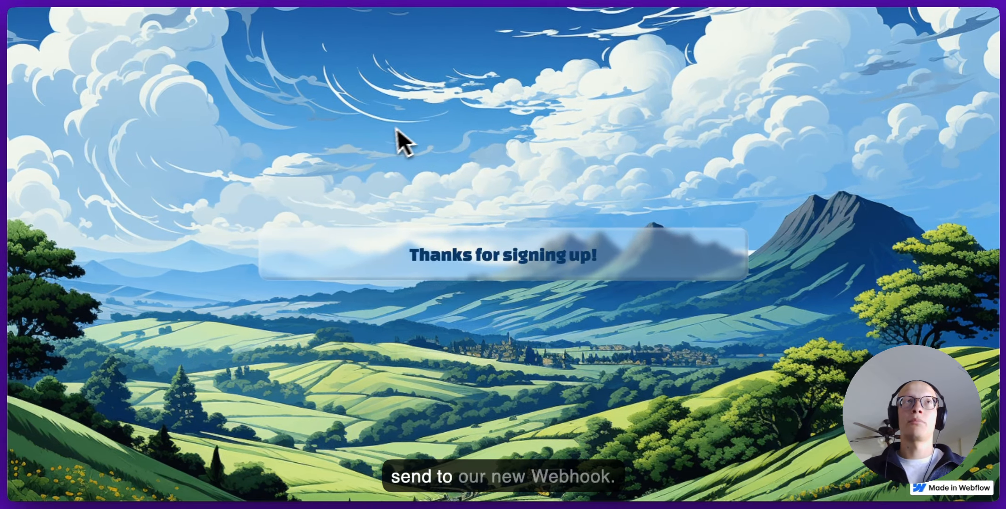
Reload the published sign-up page and submit the form with the subscriber's e-mail.
{"action": "key", "text": "super+r"}
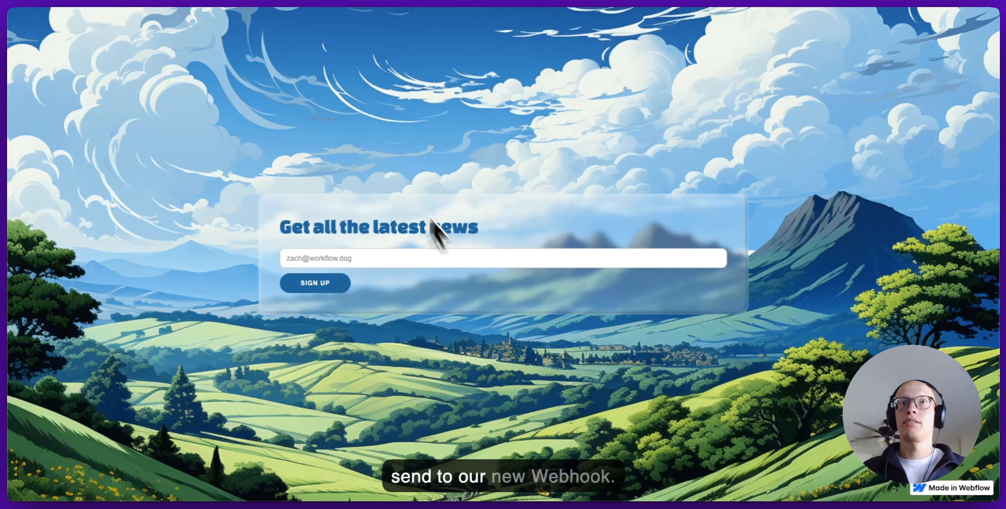
{"action": "left_click", "coordinate": [399, 284]}
{"action": "left_click", "coordinate": [315, 283]}
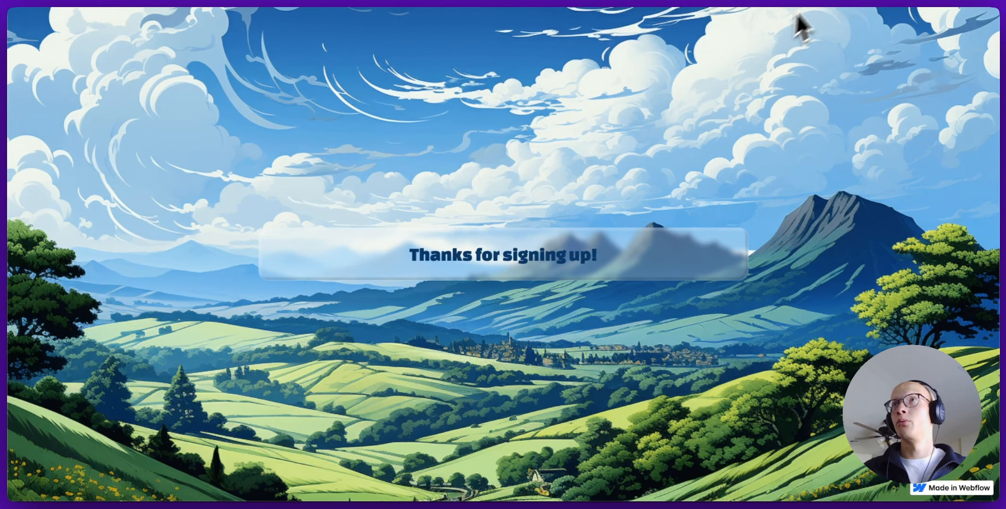
Switch back to WorkflowDog, select the latest run in the run history and examine the Trigger Data node's Data output.
{"action": "left_click", "coordinate": [836, 0]}
{"action": "left_click", "coordinate": [973, 32]}
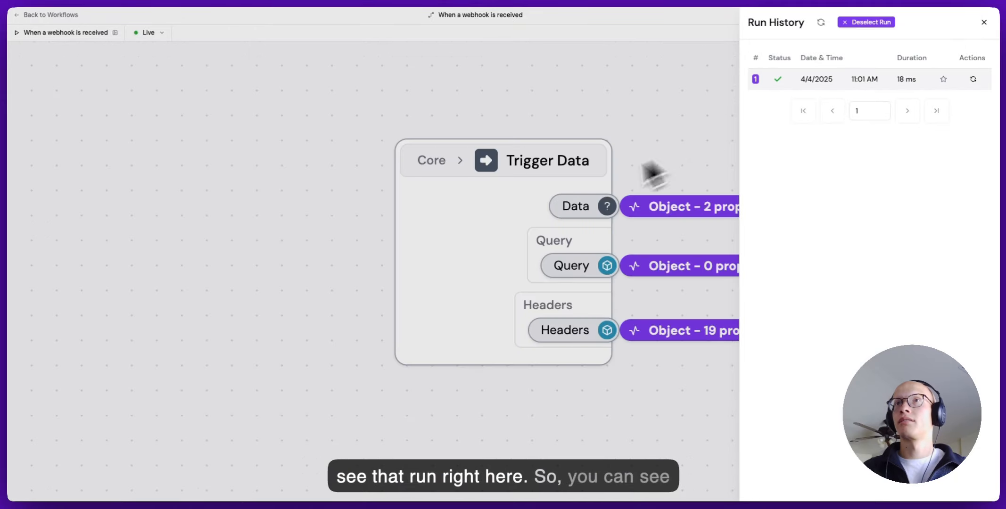
{"action": "left_click", "coordinate": [630, 172]}
{"action": "left_click_drag", "start_coordinate": [650, 161], "coordinate": [383, 164]}
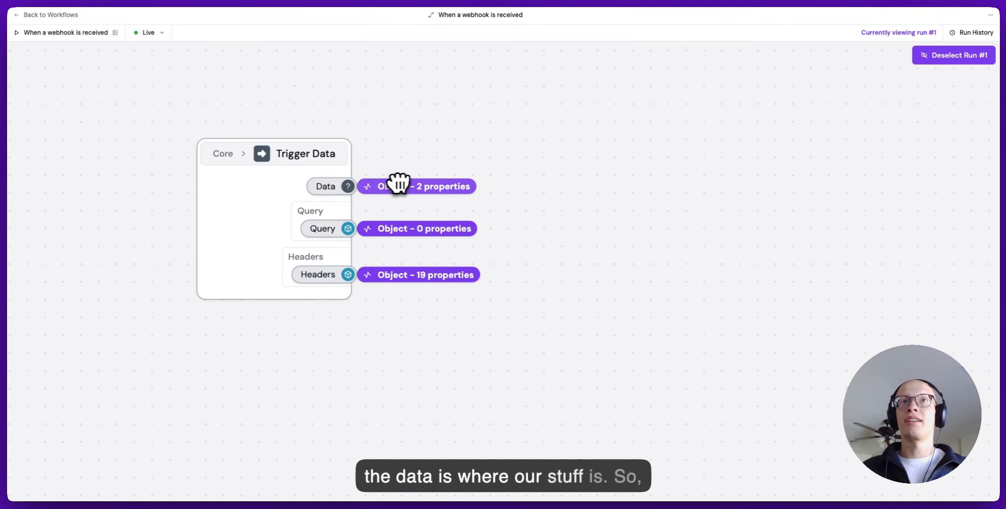
{"action": "mouse_move", "coordinate": [424, 186]}
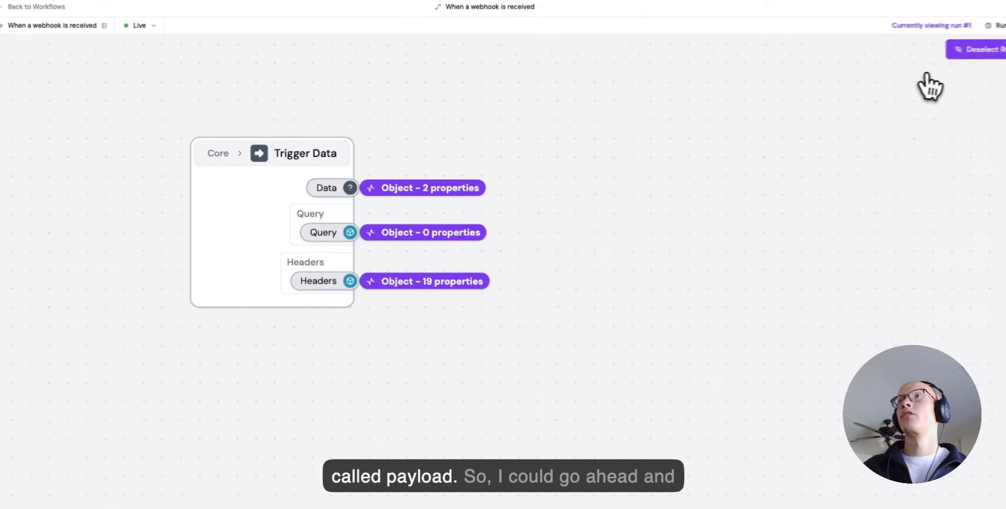
Deselect the viewed run and add a Pick Properties action beside Trigger Data.
{"action": "left_click_drag", "start_coordinate": [777, 147], "coordinate": [485, 128]}
{"action": "scroll", "coordinate": [486, 137], "scroll_direction": "down", "scroll_amount": 1}
{"action": "right_click", "coordinate": [515, 159]}
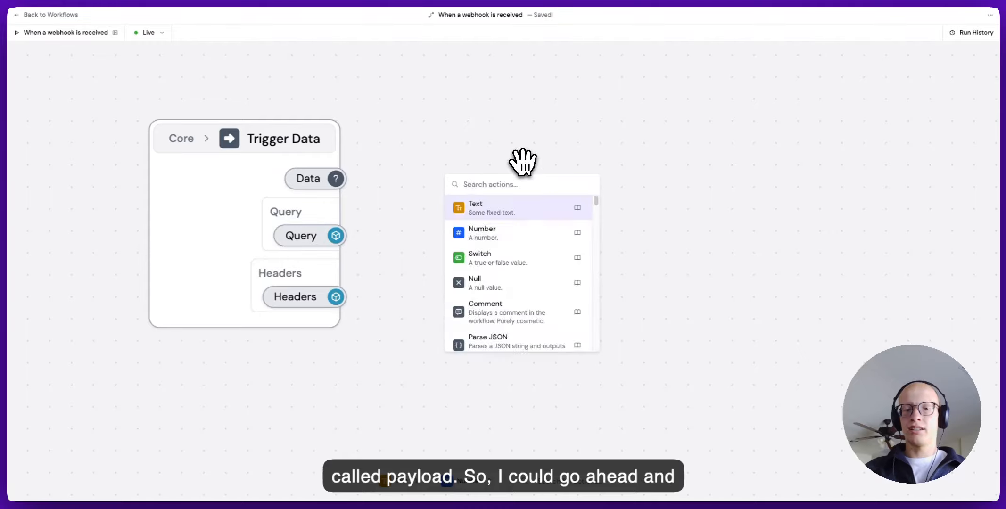
{"action": "type", "text": "pick"}
{"action": "key", "text": "Return"}
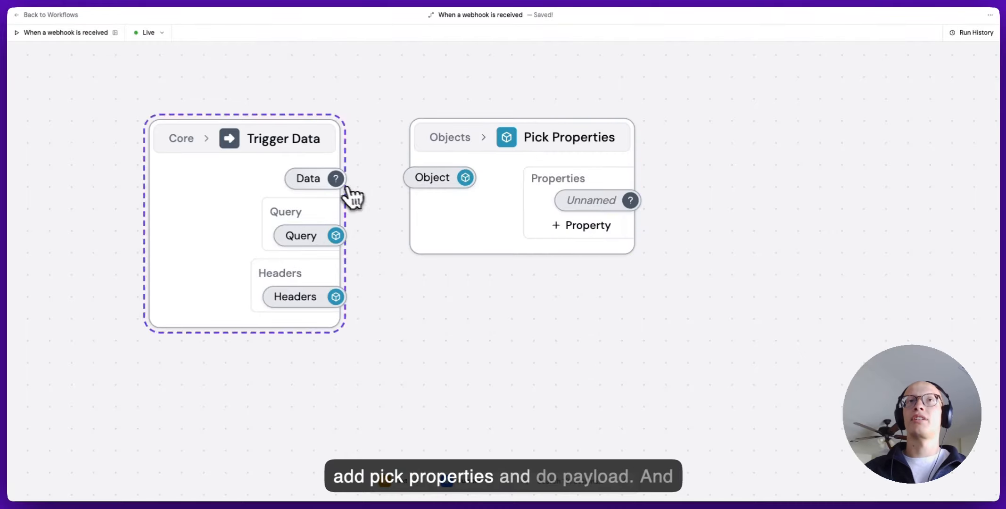
Connect the trigger's Data output to the Pick Properties Object input and name its property output payload.
{"action": "double_click", "coordinate": [594, 199]}
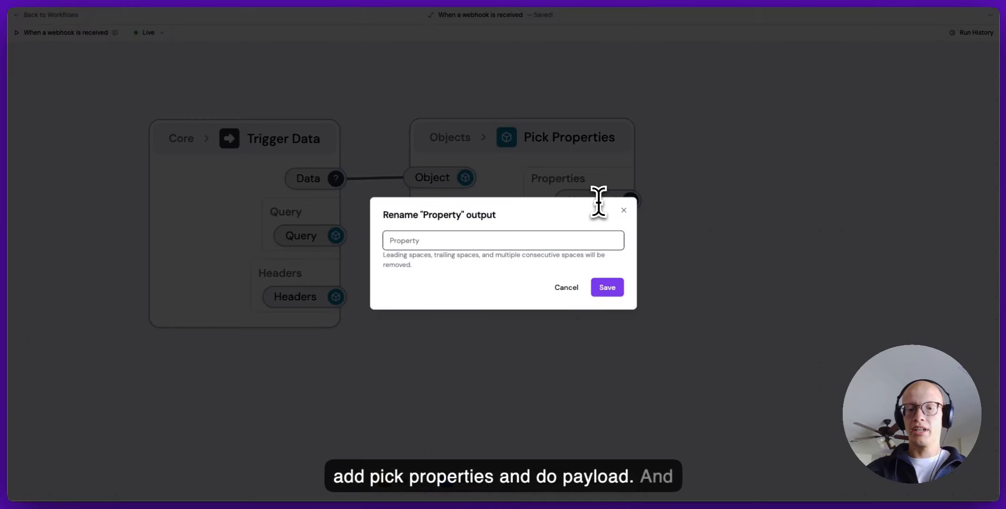
{"action": "type", "text": "payload"}
{"action": "key", "text": "Return"}
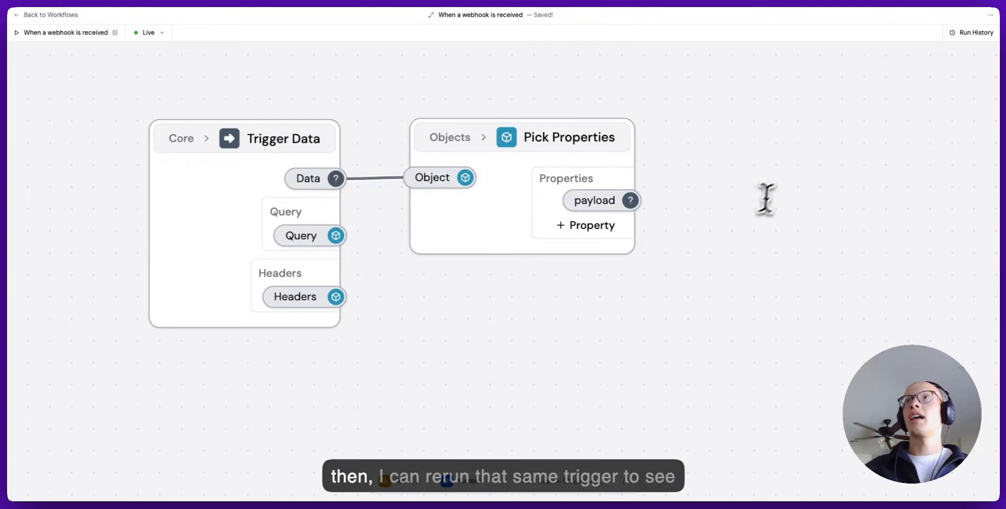
Re-run the workflow with the first run's trigger data and view the new run on the canvas.
{"action": "left_click", "coordinate": [972, 32]}
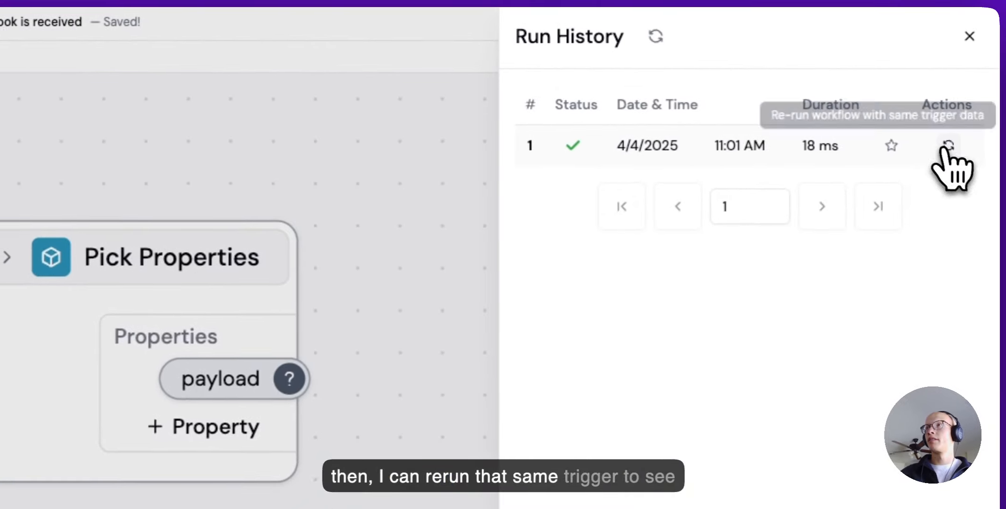
{"action": "left_click", "coordinate": [973, 80]}
{"action": "left_click", "coordinate": [736, 151]}
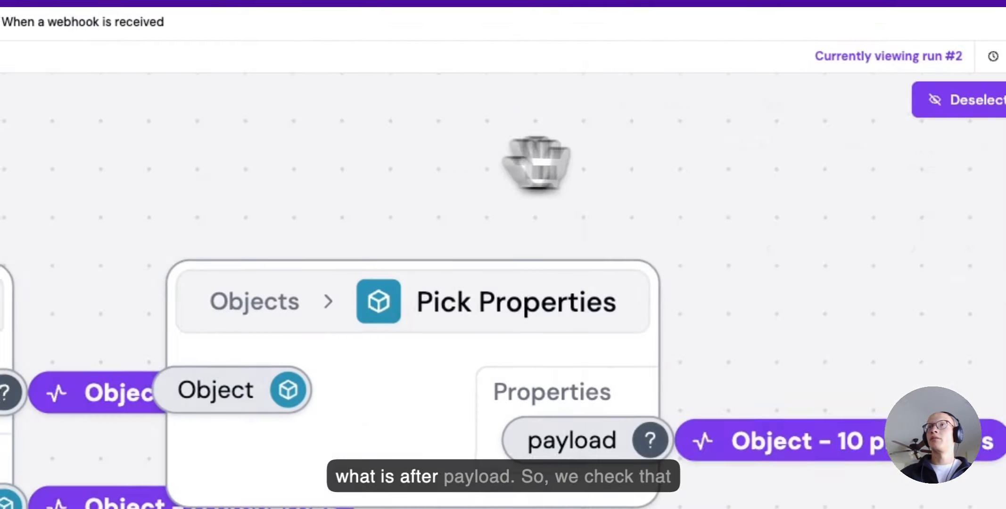
Inspect the payload output's properties in the viewed run, deselect that run and rename the Pick Properties output payload.data.
{"action": "left_click_drag", "start_coordinate": [538, 163], "coordinate": [292, 164]}
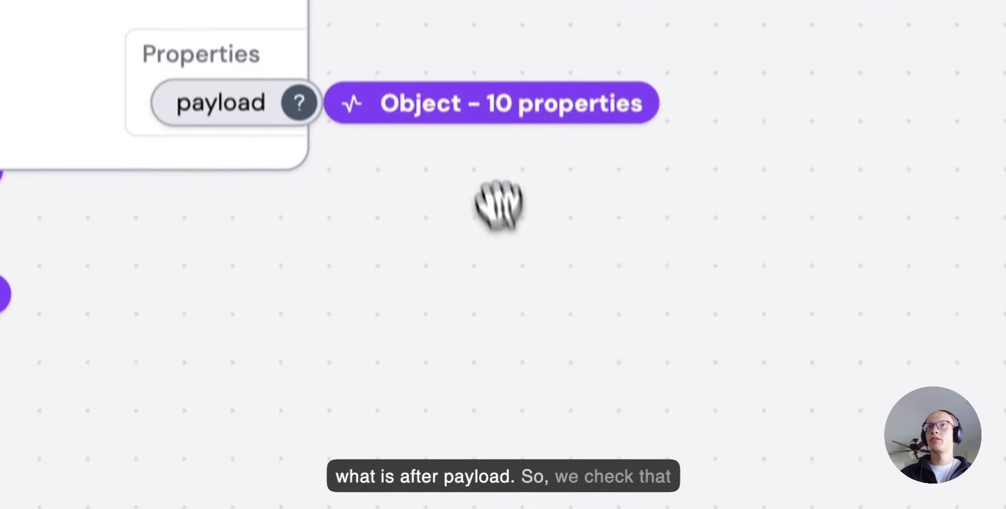
{"action": "mouse_move", "coordinate": [480, 94]}
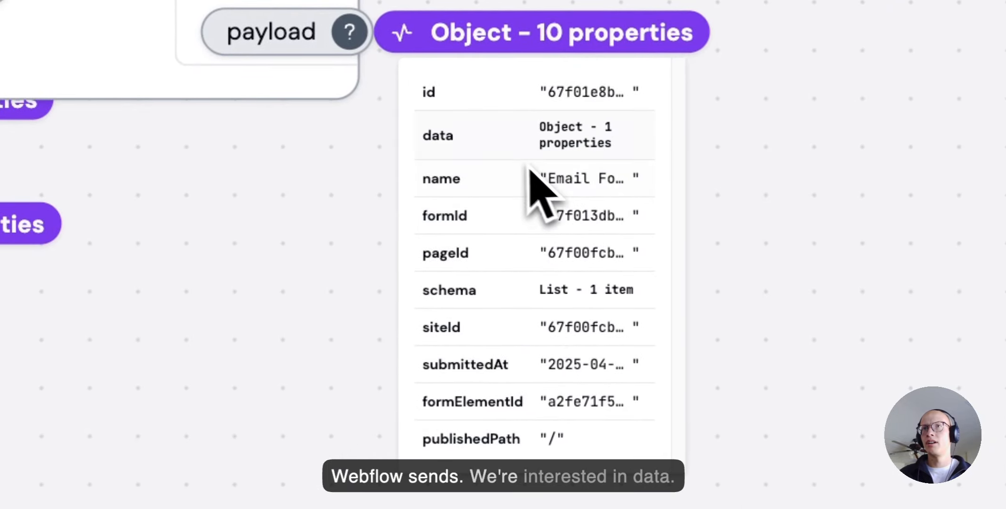
{"action": "double_click", "coordinate": [436, 136]}
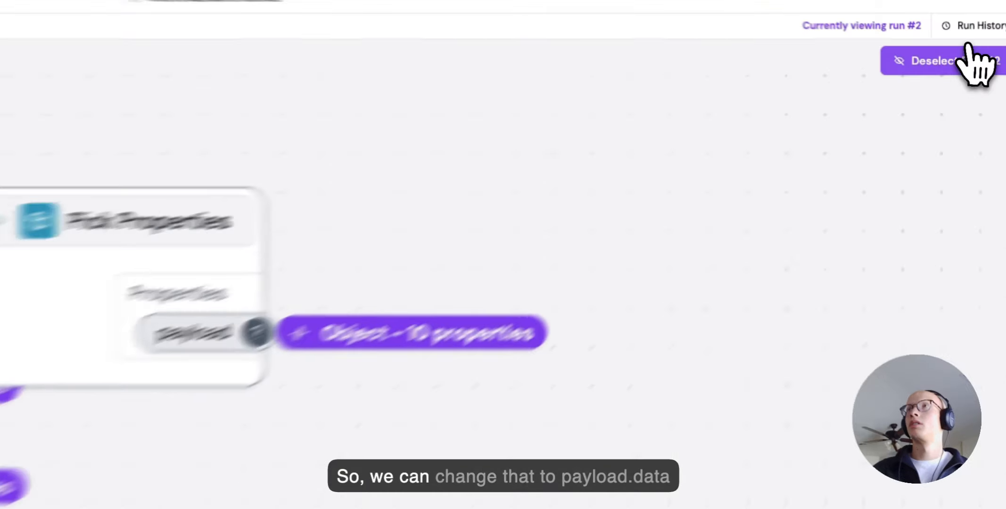
{"action": "left_click", "coordinate": [968, 56]}
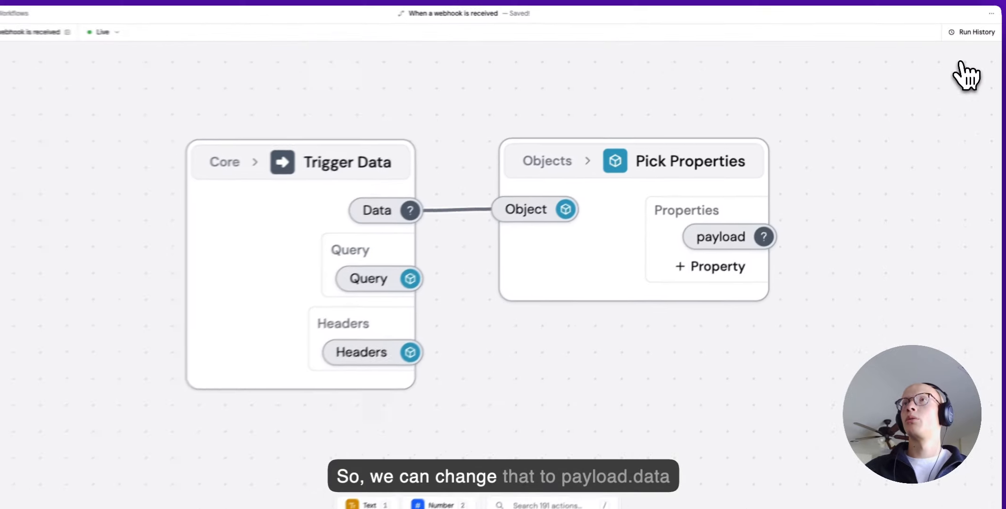
{"action": "left_click", "coordinate": [195, 333]}
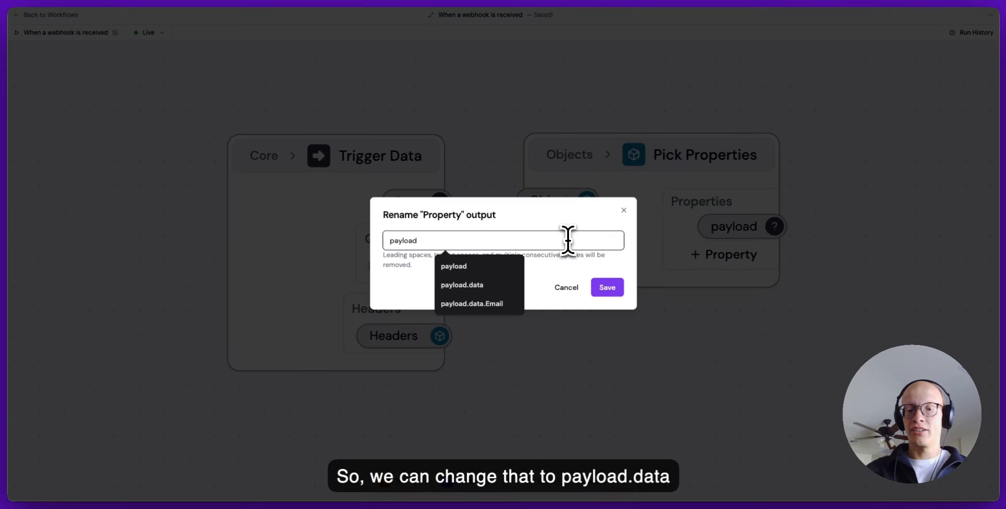
{"action": "type", "text": ".data"}
{"action": "key", "text": "Return"}
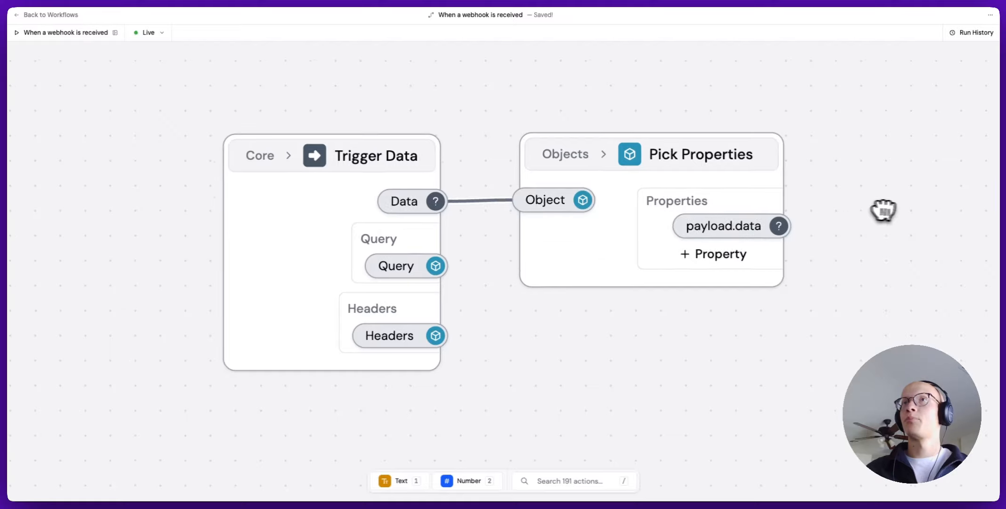
Re-run the workflow with the latest run's trigger data and view the payload.data output of the new run.
{"action": "left_click_drag", "start_coordinate": [884, 210], "coordinate": [658, 184]}
{"action": "left_click", "coordinate": [975, 32]}
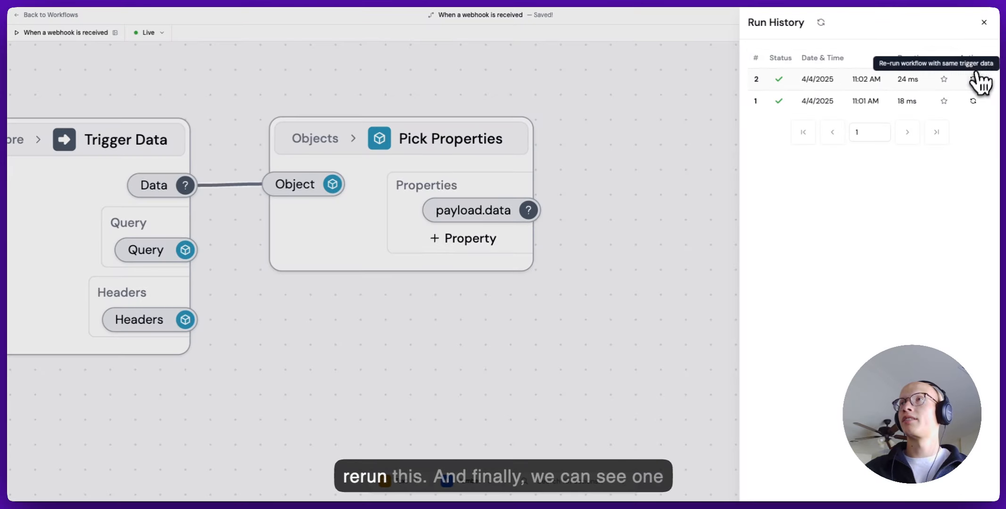
{"action": "left_click", "coordinate": [864, 80]}
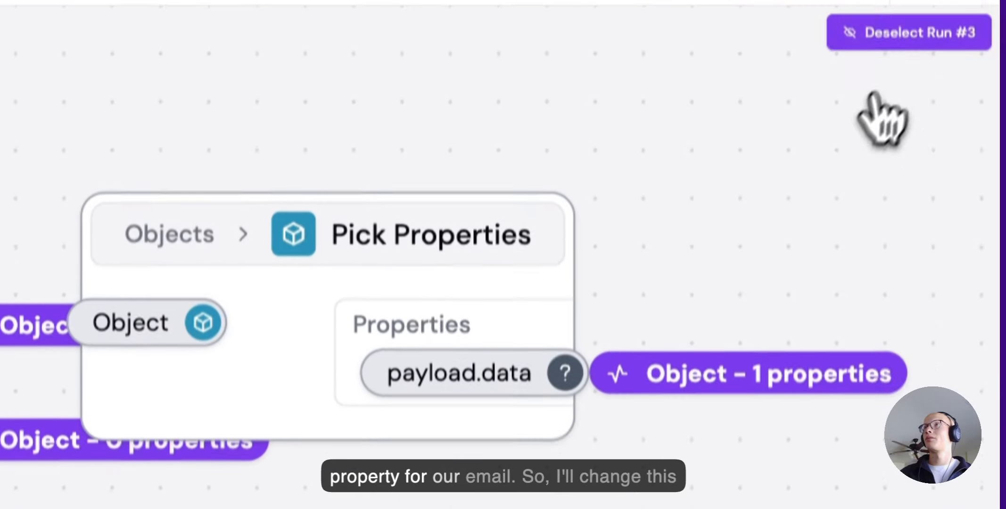
Deselect the viewed run and rename the Pick Properties output payload.data.Email.
{"action": "left_click", "coordinate": [909, 32]}
{"action": "left_click", "coordinate": [513, 314]}
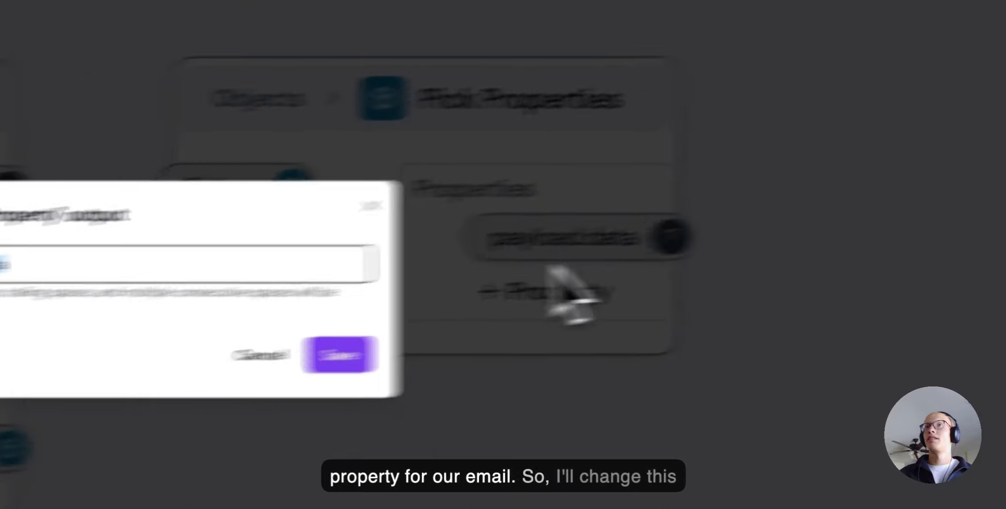
{"action": "type", "text": ".Email"}
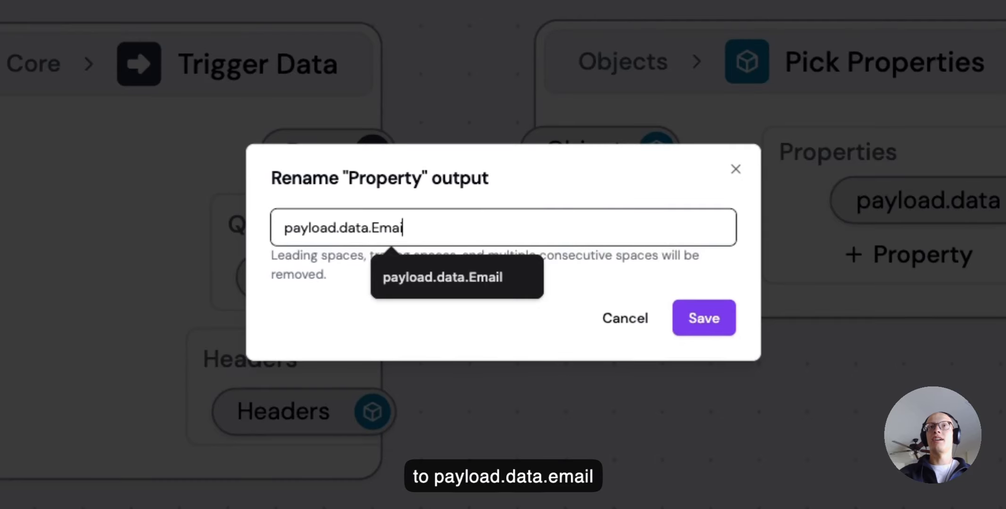
{"action": "key", "text": "Return"}
Re-run the workflow from the latest run's trigger data and check the value of the payload.data.Email output.
{"action": "left_click", "coordinate": [967, 25]}
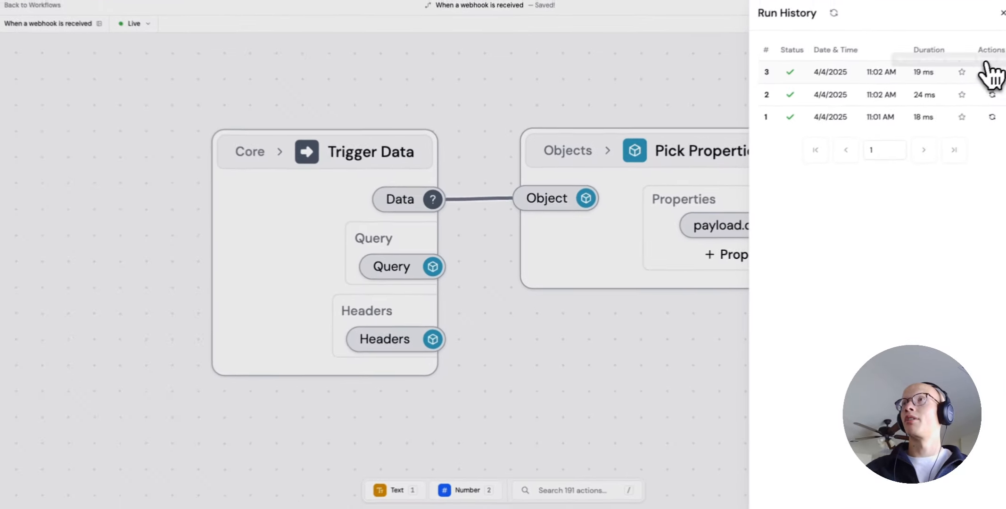
{"action": "left_click", "coordinate": [989, 72]}
{"action": "left_click", "coordinate": [835, 80]}
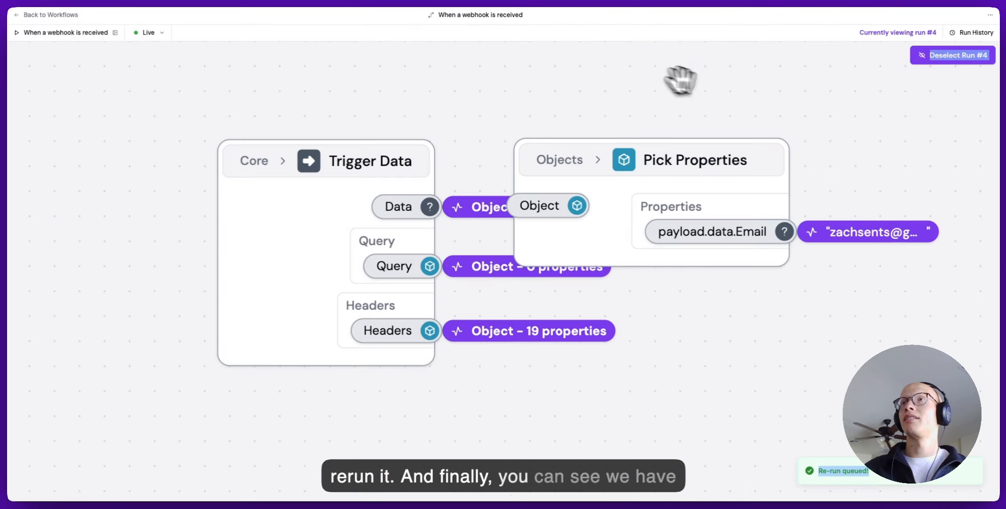
{"action": "left_click_drag", "start_coordinate": [678, 83], "coordinate": [475, 79]}
Add an OpenAI Produce Text action to the right of Pick Properties and place it slightly higher on the canvas.
{"action": "left_click", "coordinate": [561, 216]}
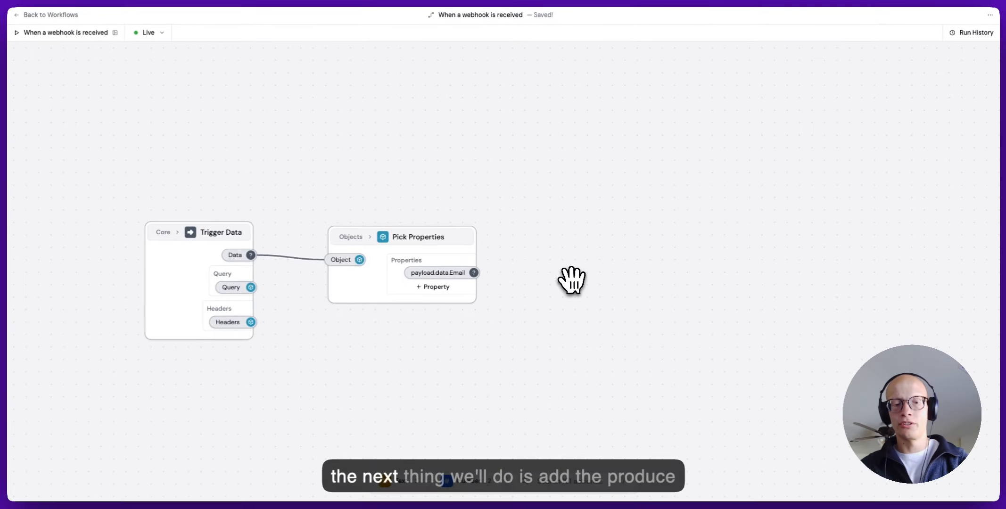
{"action": "type", "text": "produce"}
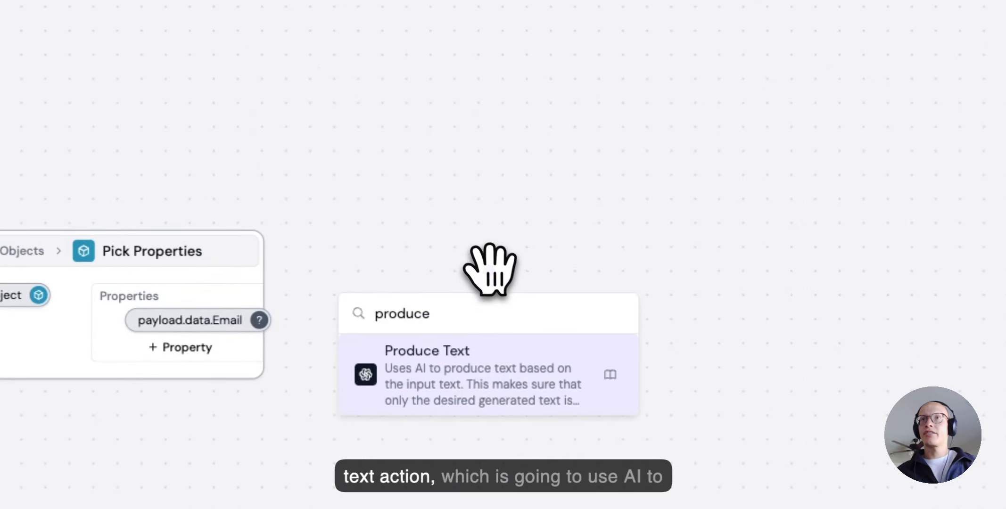
{"action": "left_click", "coordinate": [455, 355]}
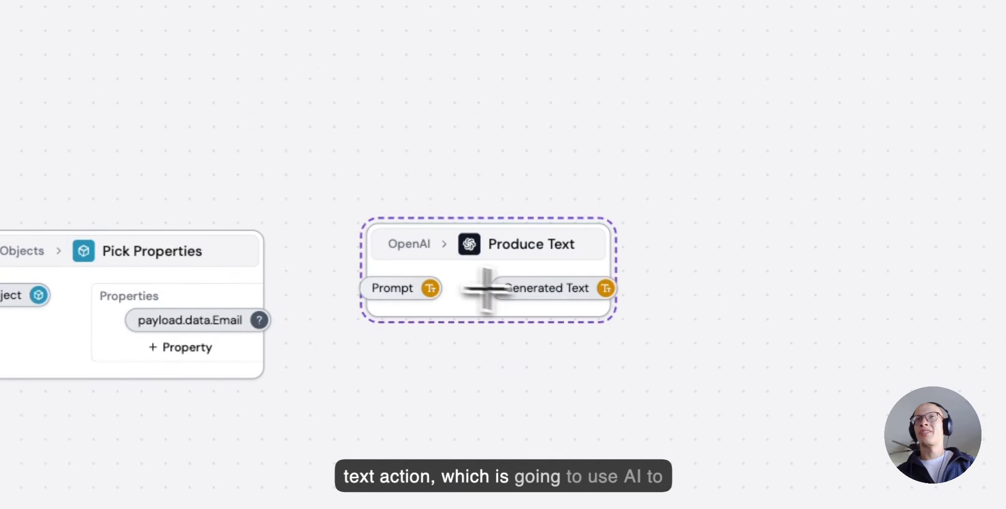
{"action": "left_click_drag", "start_coordinate": [466, 283], "coordinate": [582, 168]}
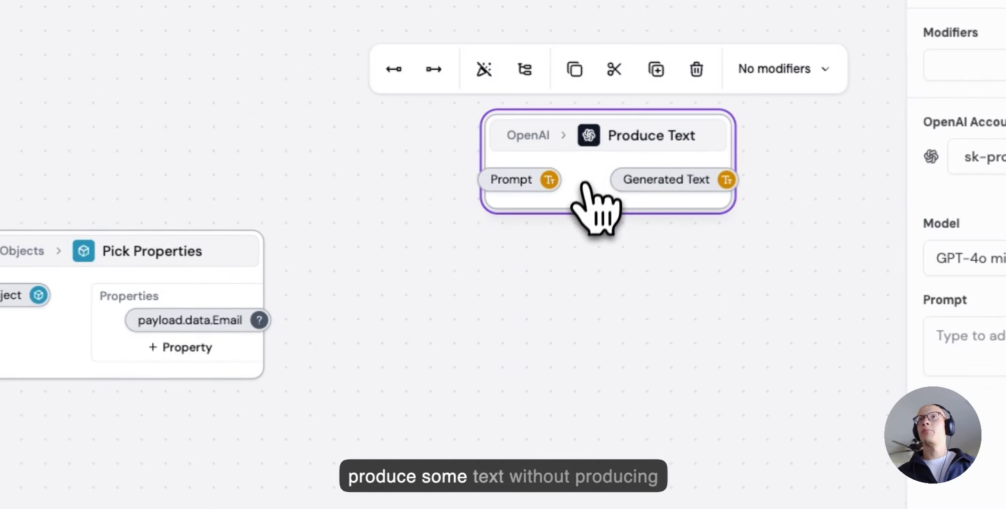
{"action": "scroll", "coordinate": [585, 189], "scroll_direction": "up", "scroll_amount": 2}
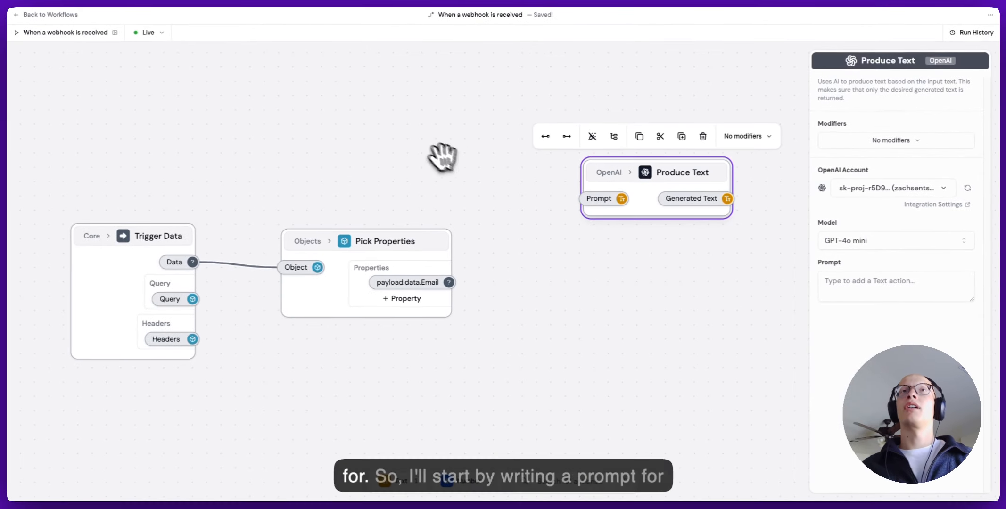
Add a Text node above Pick Properties reading "Infer the first name from this email: {email}" and "If you're not absolutely sure, just say "User"", and resize it.
{"action": "left_click", "coordinate": [459, 132]}
{"action": "left_click_drag", "start_coordinate": [461, 133], "coordinate": [558, 233]}
{"action": "key", "text": "t"}
{"action": "left_click", "coordinate": [514, 193]}
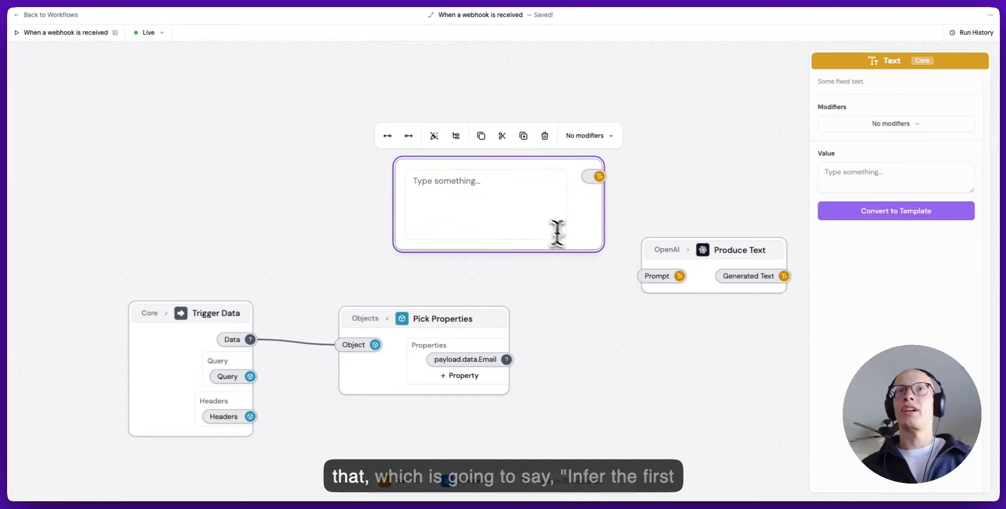
{"action": "type", "text": "Infer "}
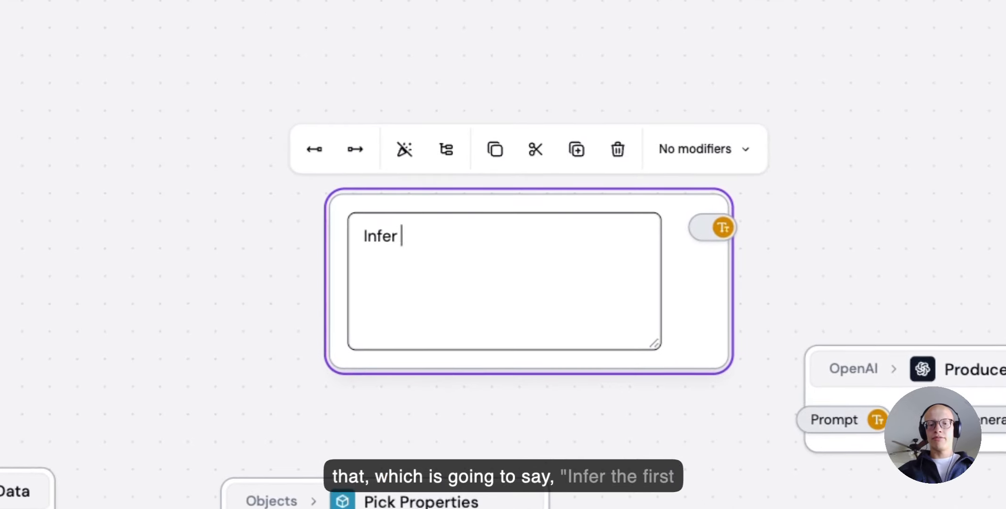
{"action": "type", "text": "the first name from"}
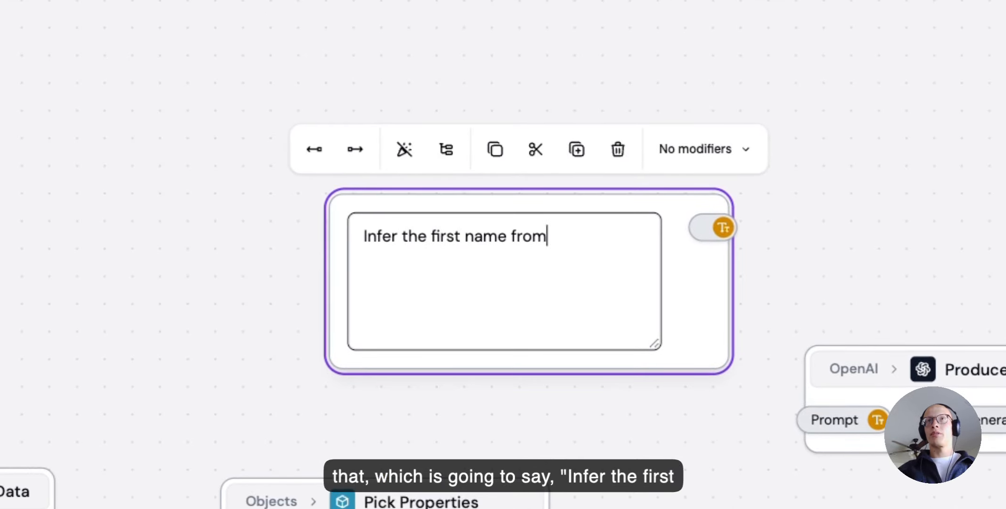
{"action": "type", "text": " this email: {"}
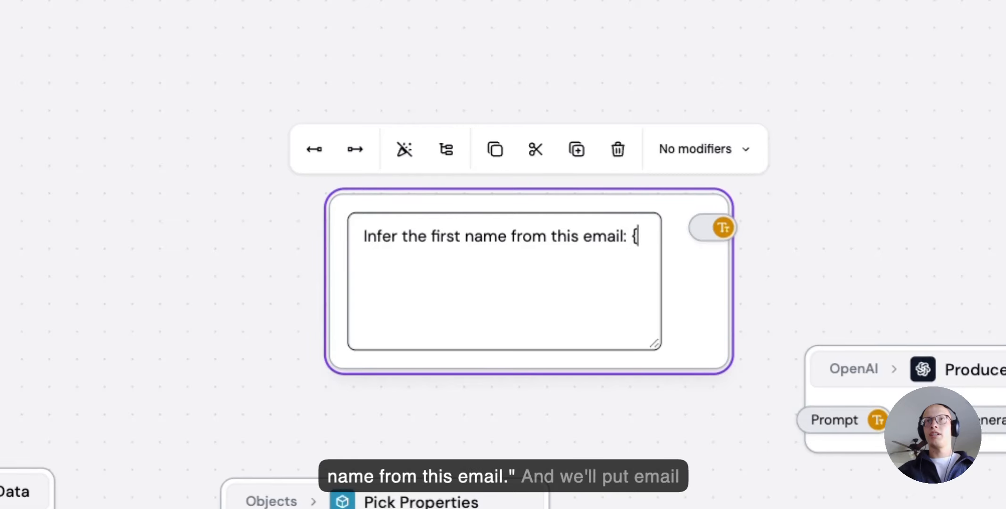
{"action": "type", "text": "email}"}
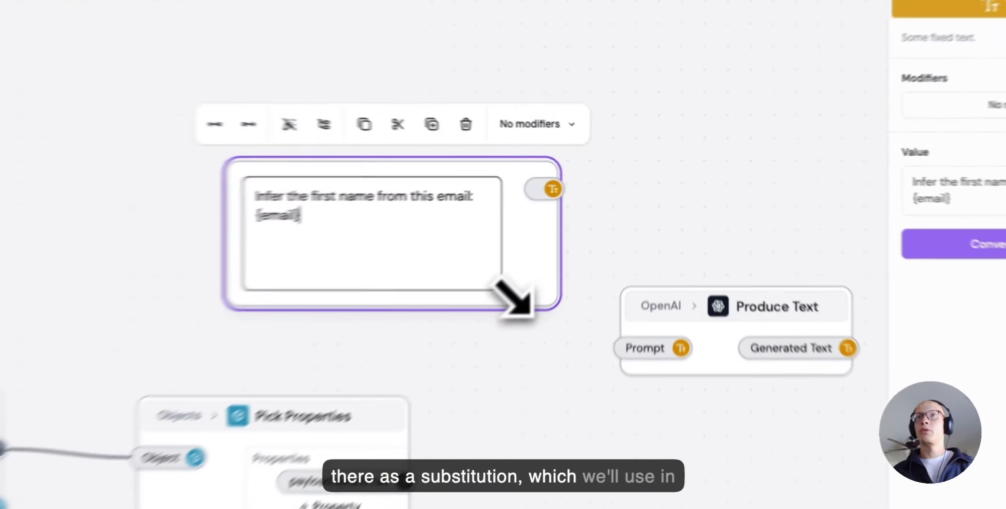
{"action": "left_click_drag", "start_coordinate": [571, 241], "coordinate": [566, 196]}
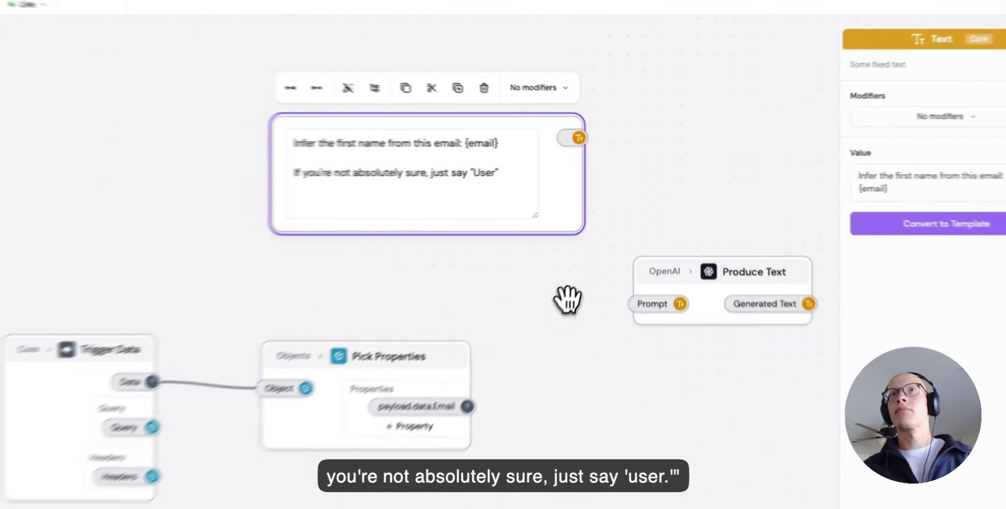
{"action": "left_click", "coordinate": [511, 361]}
Convert the prompt Text node to a template and space the Text, Template and Produce Text nodes apart.
{"action": "left_click_drag", "start_coordinate": [680, 366], "coordinate": [752, 353]}
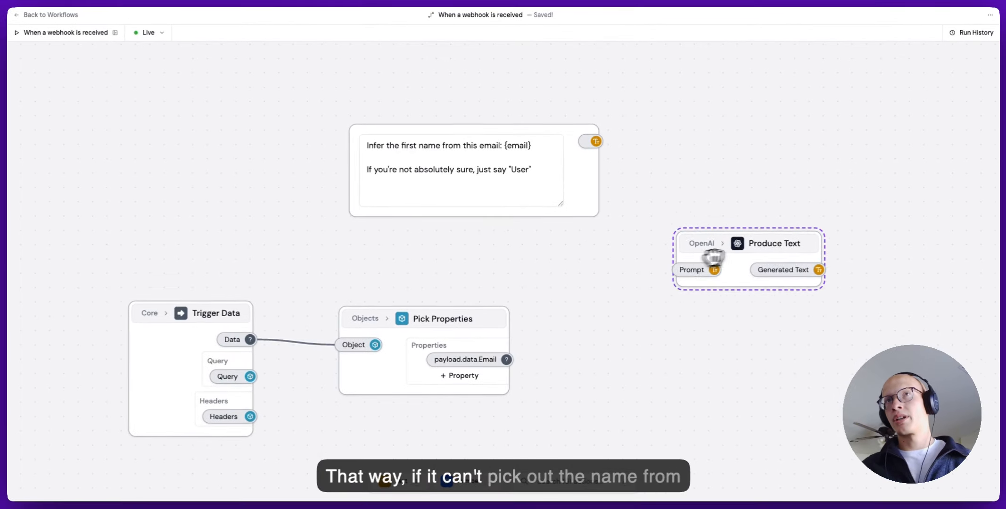
{"action": "left_click_drag", "start_coordinate": [715, 257], "coordinate": [712, 255]}
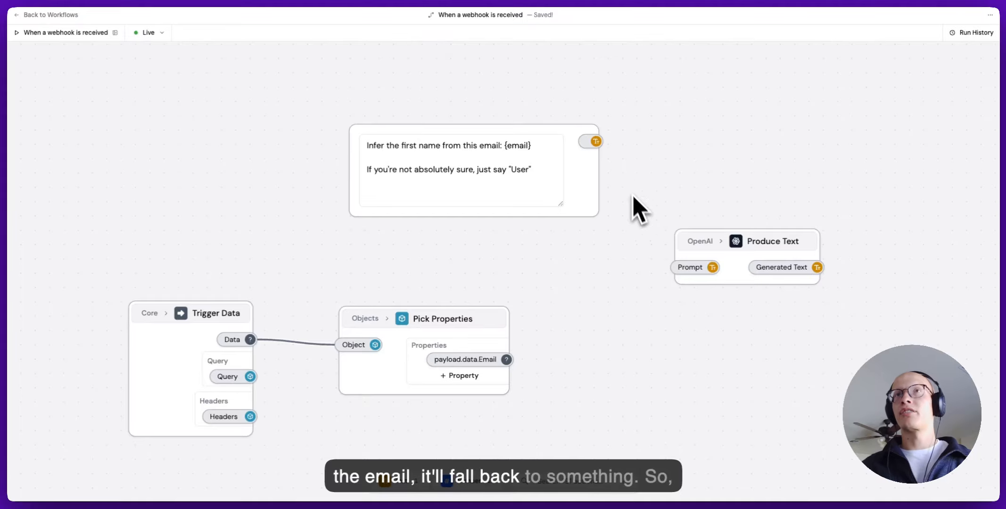
{"action": "mouse_move", "coordinate": [598, 179]}
{"action": "left_mouse_down"}
{"action": "mouse_move", "coordinate": [588, 173]}
{"action": "mouse_move", "coordinate": [588, 183]}
{"action": "left_mouse_up"}
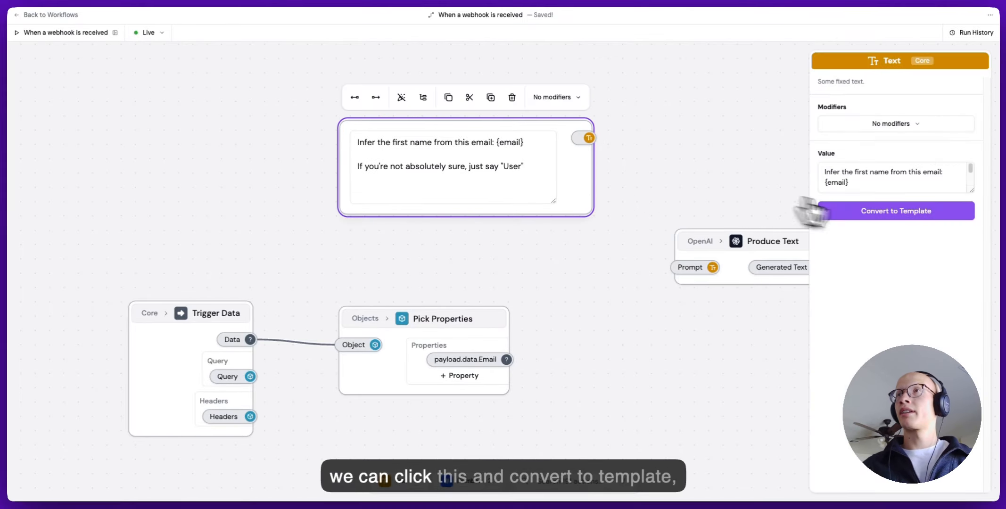
{"action": "left_click", "coordinate": [877, 211]}
{"action": "left_click_drag", "start_coordinate": [489, 224], "coordinate": [549, 234]}
{"action": "left_click_drag", "start_coordinate": [301, 190], "coordinate": [363, 191]}
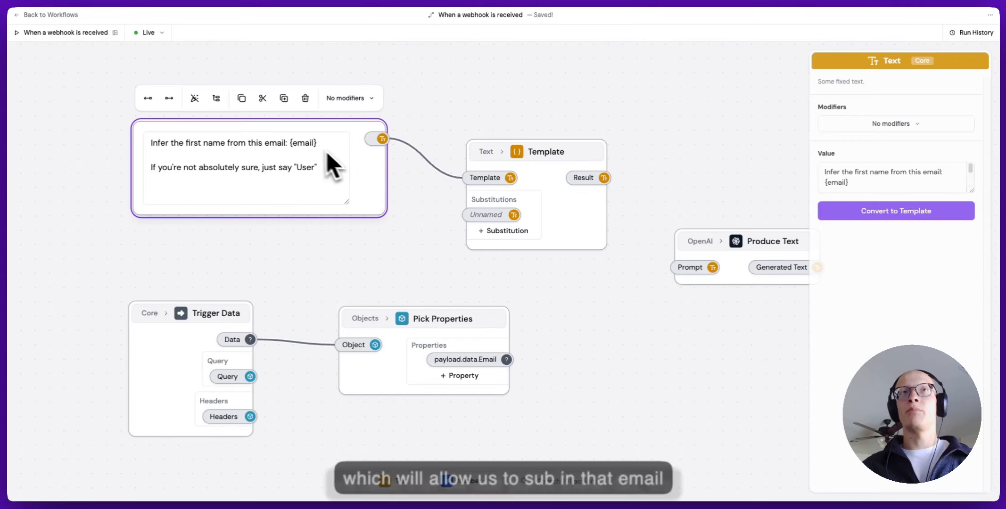
{"action": "left_click_drag", "start_coordinate": [432, 226], "coordinate": [482, 204]}
{"action": "left_click", "coordinate": [482, 204]}
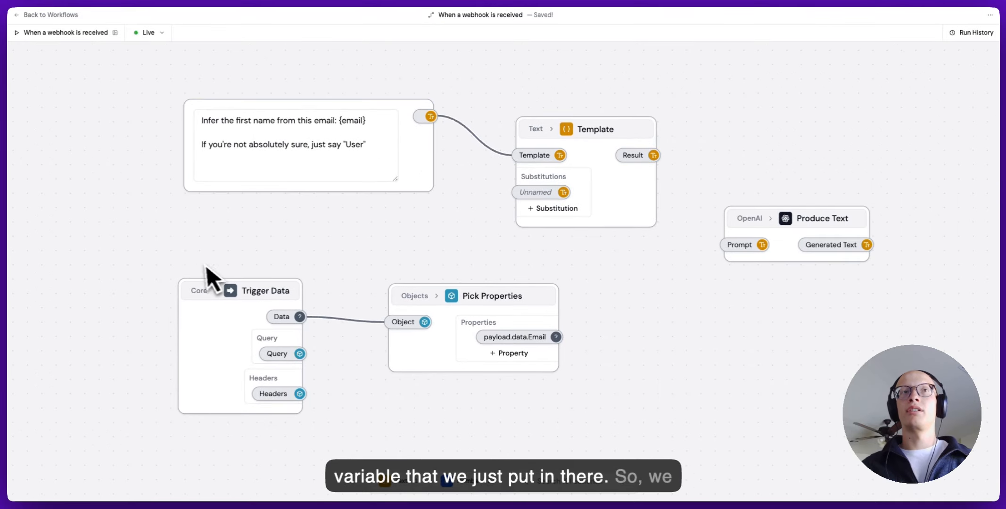
Connect the payload.data.Email output to the Template's unnamed substitution and name that input email.
{"action": "left_click_drag", "start_coordinate": [546, 330], "coordinate": [532, 195]}
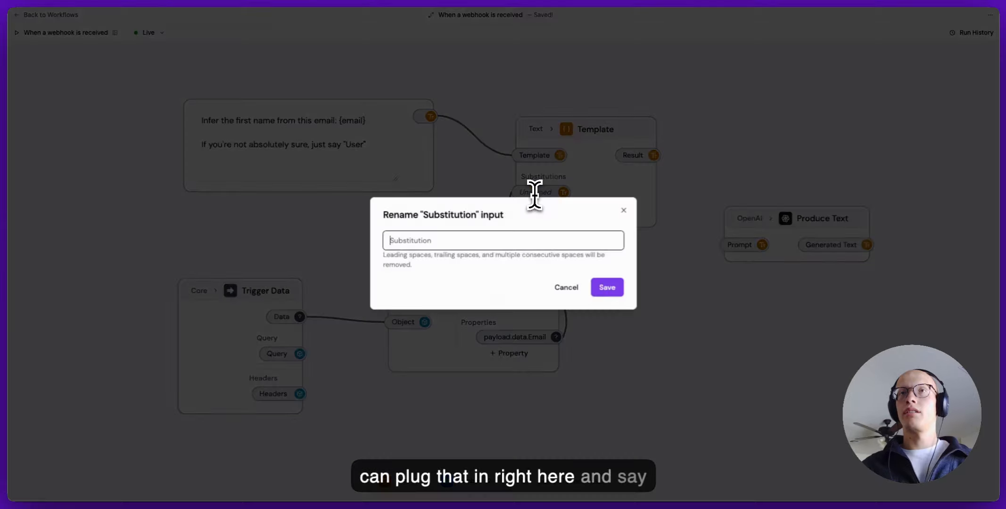
{"action": "type", "text": "email"}
{"action": "key", "text": "Return"}
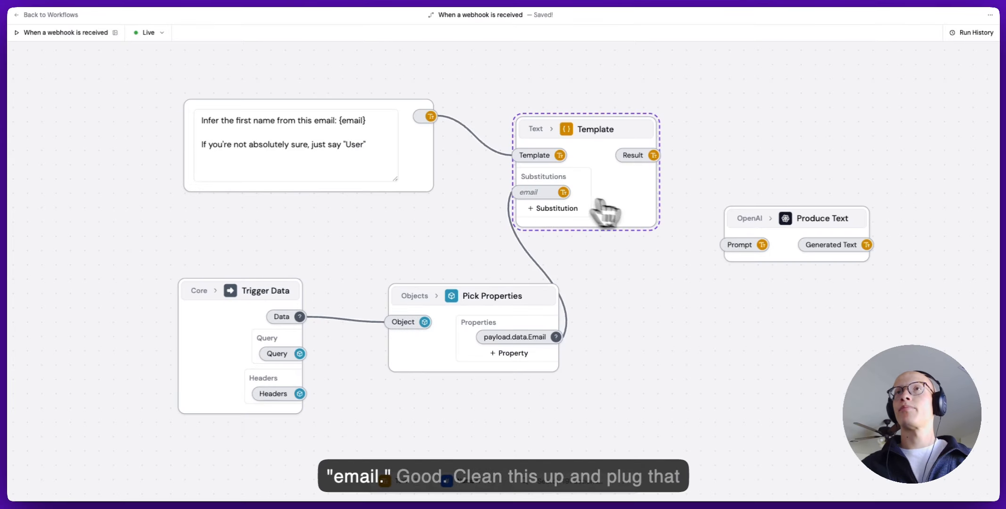
Select the Template and prompt Text nodes together and move them further right, clear of the Pick Properties node.
{"action": "left_click", "coordinate": [623, 217]}
{"action": "left_click", "coordinate": [430, 185], "text": "shift"}
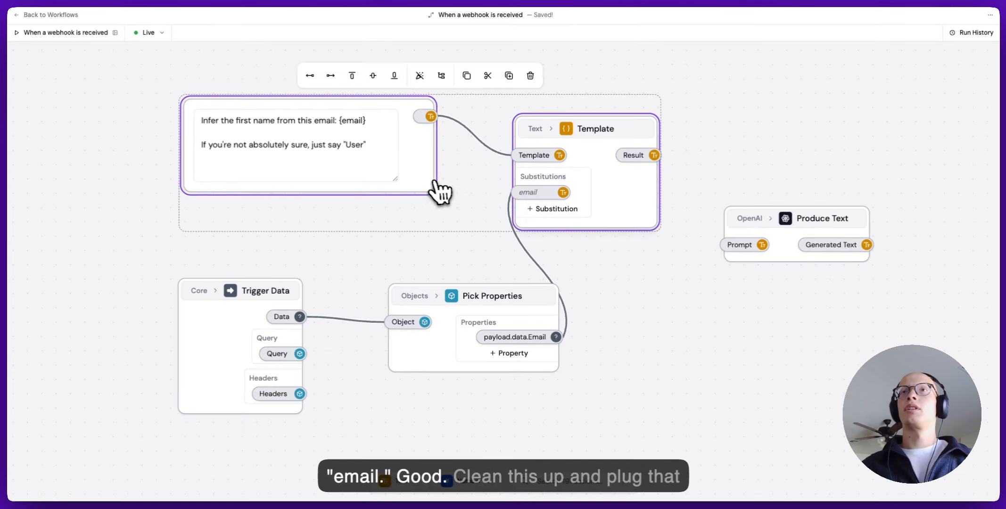
{"action": "left_click_drag", "start_coordinate": [585, 210], "coordinate": [774, 197]}
{"action": "left_click_drag", "start_coordinate": [797, 299], "coordinate": [460, 264]}
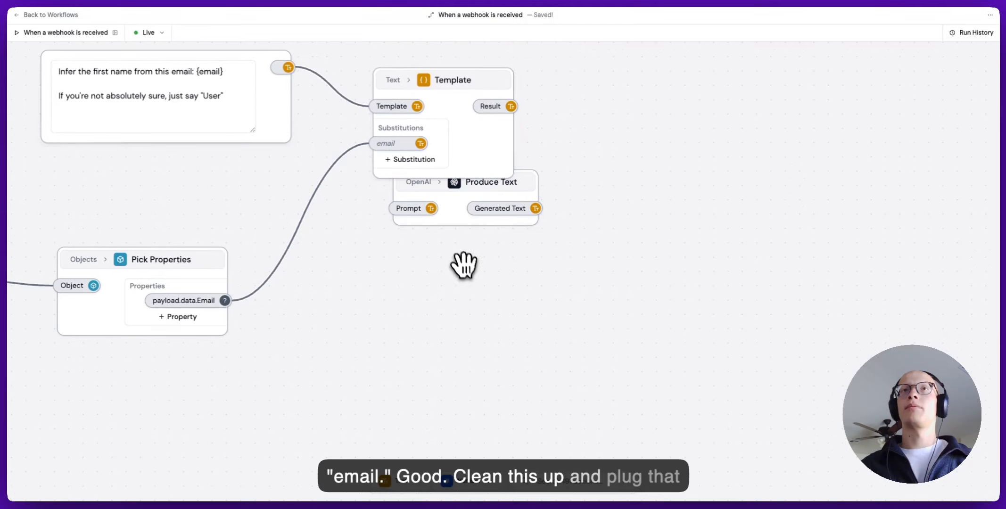
Move Produce Text to the lower right of the Template and connect the Template's Result output to its Prompt input.
{"action": "left_click_drag", "start_coordinate": [425, 212], "coordinate": [538, 139]}
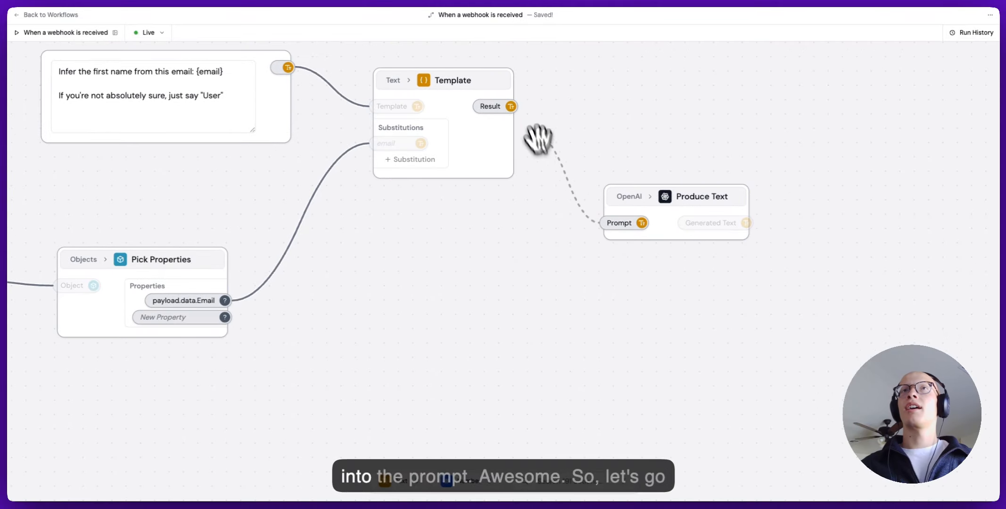
{"action": "left_click_drag", "start_coordinate": [515, 108], "coordinate": [516, 109]}
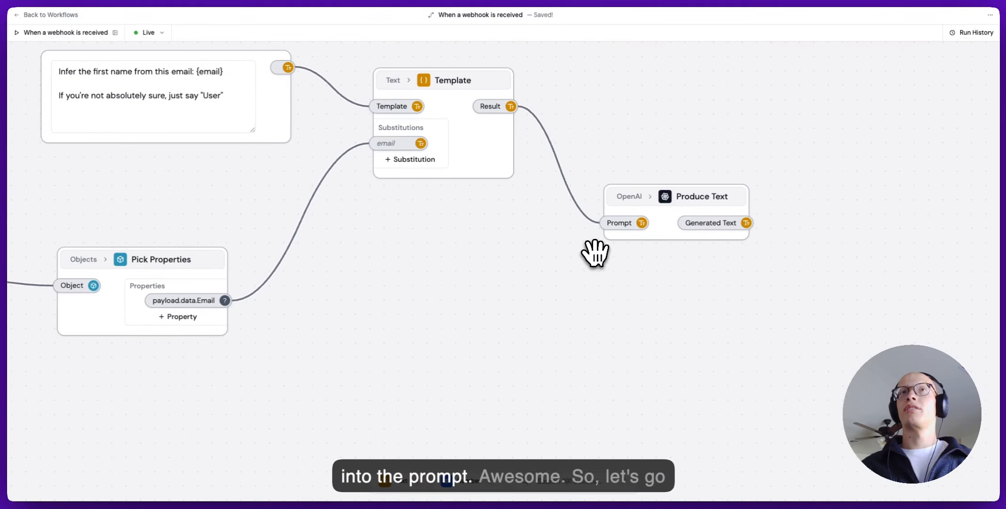
{"action": "scroll", "coordinate": [595, 253], "scroll_direction": "down", "scroll_amount": 2}
{"action": "left_click_drag", "start_coordinate": [611, 260], "coordinate": [695, 275]}
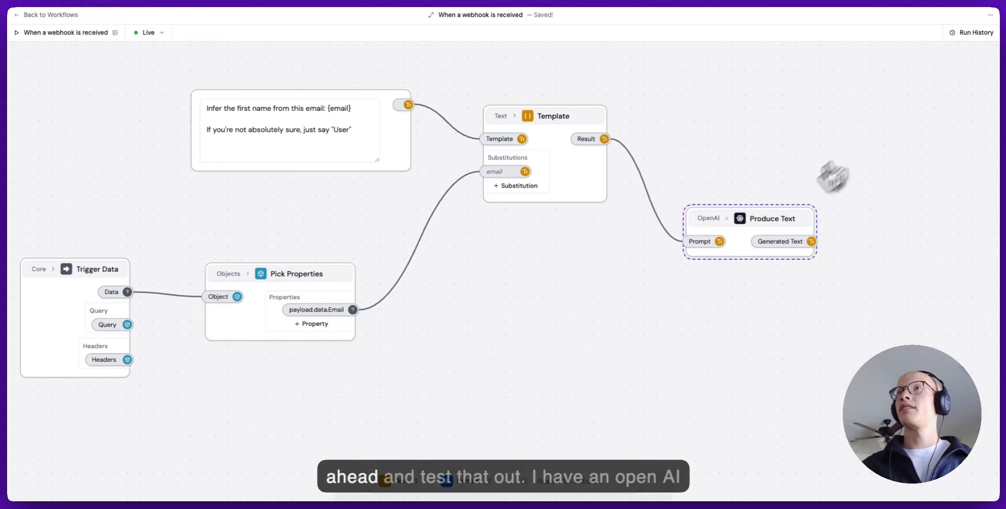
Open the Produce Text node's OpenAI account choices and view the form for connecting a new account.
{"action": "left_click", "coordinate": [805, 216]}
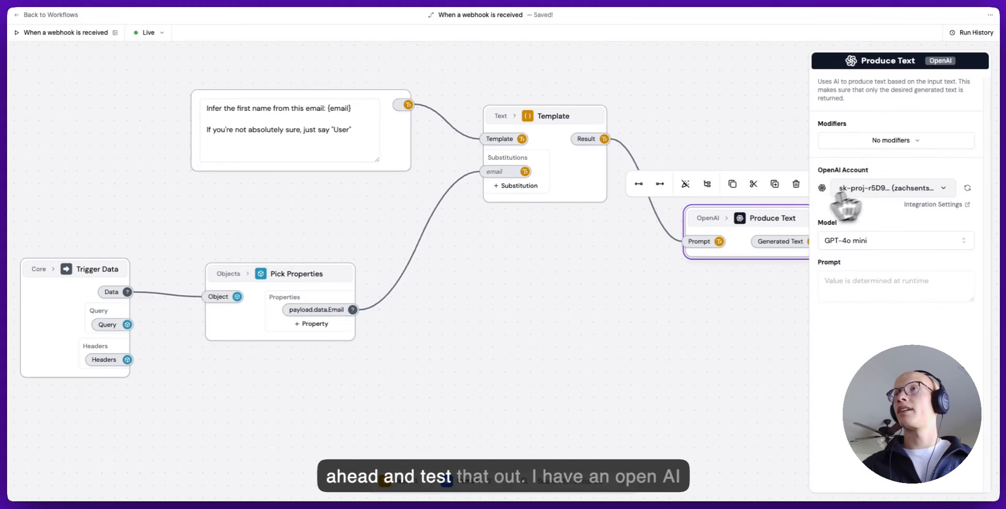
{"action": "left_click", "coordinate": [870, 191]}
{"action": "left_click", "coordinate": [877, 212]}
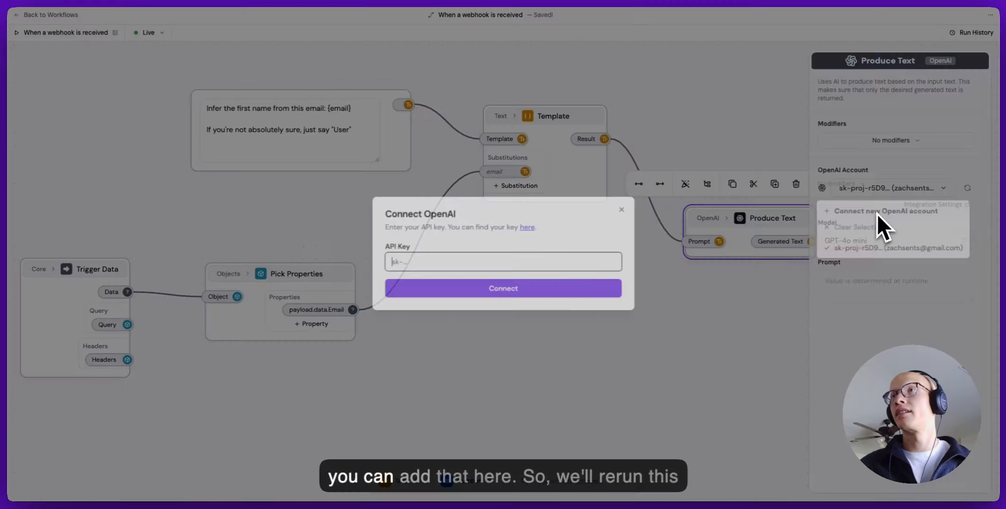
{"action": "left_click", "coordinate": [708, 332]}
Rerun the most recent webhook run, inspect the Produce Text node's Generated Text in the new run, and deselect that run.
{"action": "left_click", "coordinate": [966, 33]}
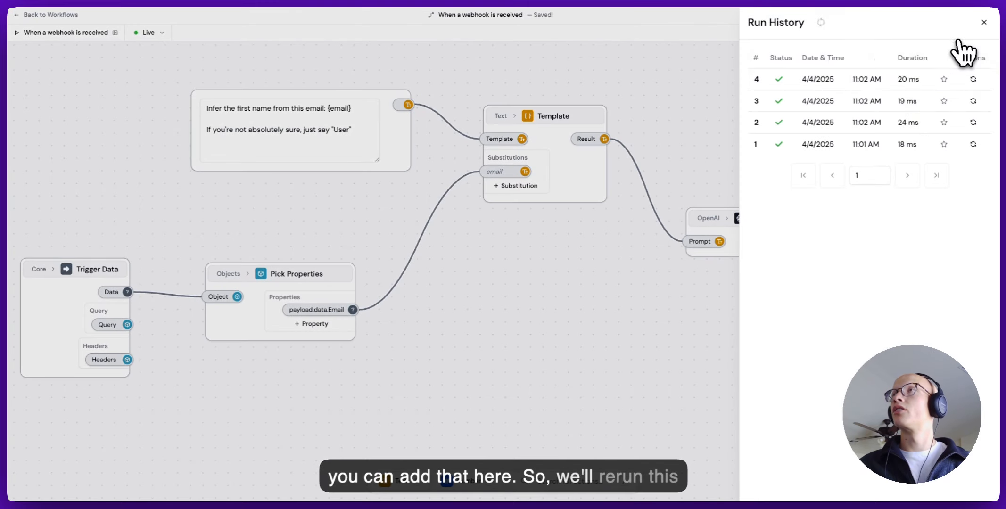
{"action": "left_click", "coordinate": [973, 79]}
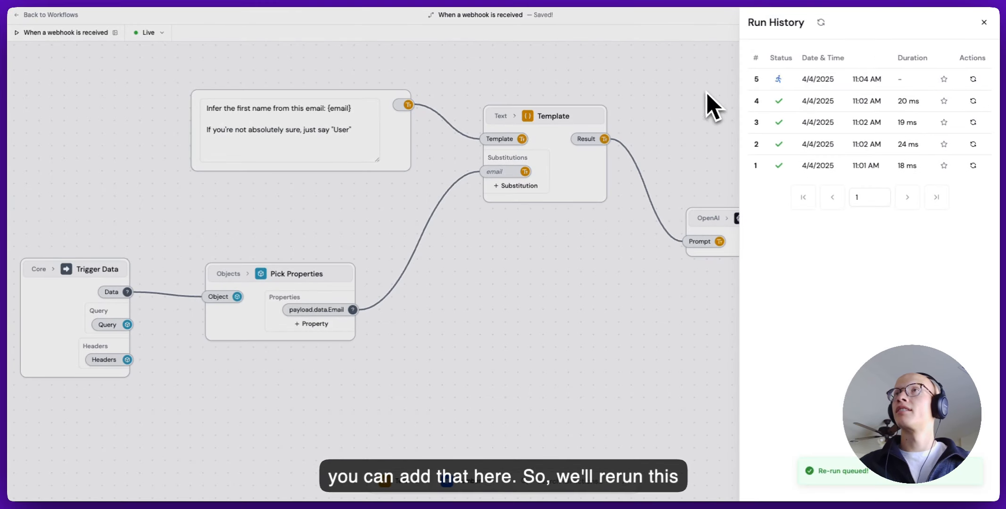
{"action": "left_click", "coordinate": [792, 81]}
{"action": "left_click_drag", "start_coordinate": [712, 83], "coordinate": [555, 90]}
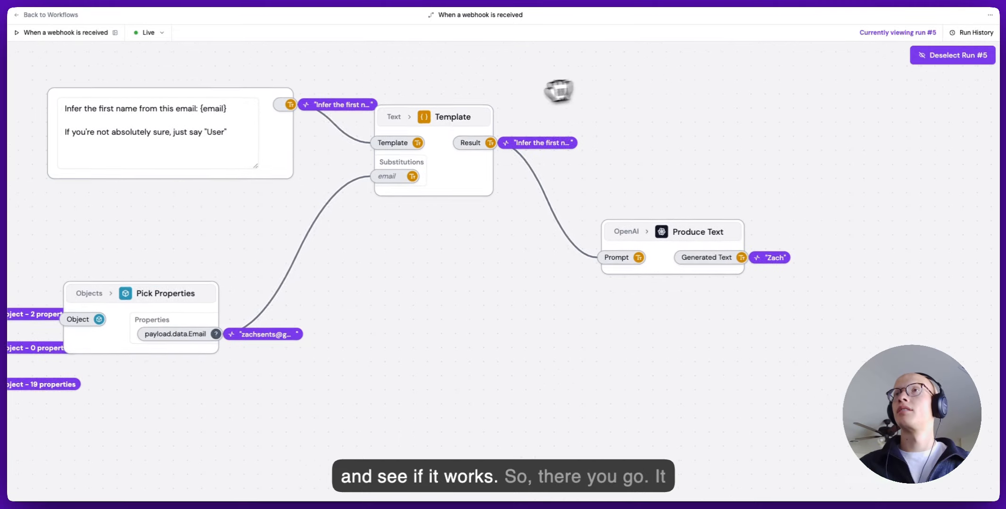
{"action": "mouse_move", "coordinate": [769, 264]}
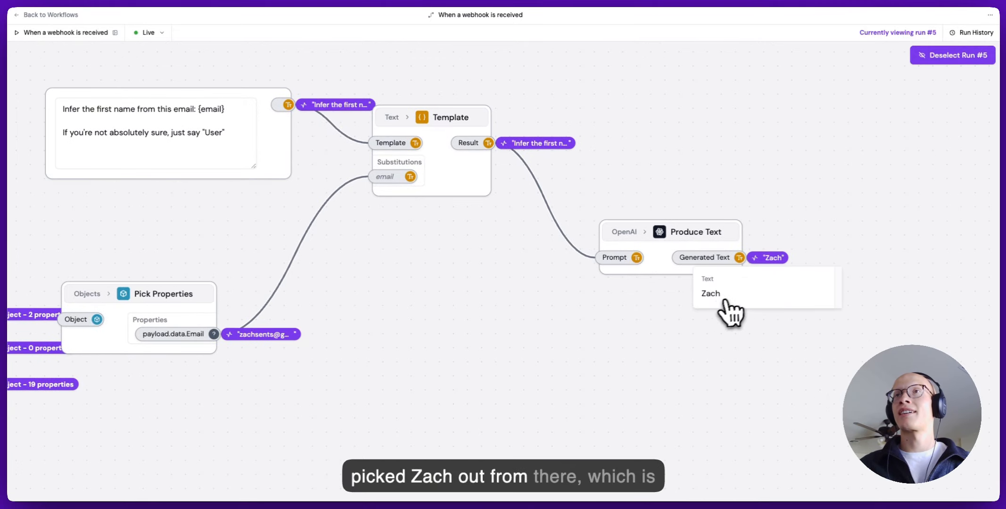
{"action": "left_click", "coordinate": [938, 54]}
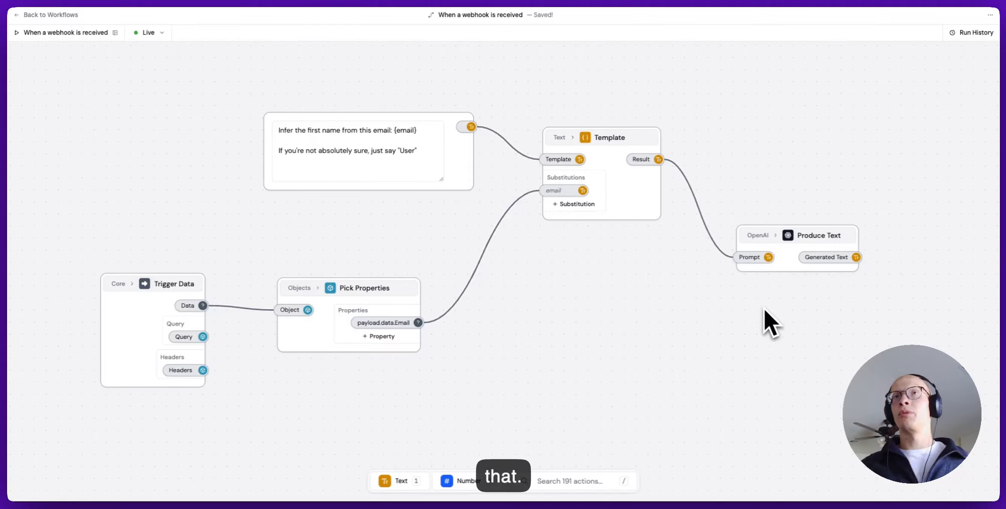
Add a Text node beyond Produce Text, containing "Hey {name}, you're all signed up!".
{"action": "left_click_drag", "start_coordinate": [830, 321], "coordinate": [412, 302]}
{"action": "left_click_drag", "start_coordinate": [519, 206], "coordinate": [636, 239]}
{"action": "left_click", "coordinate": [556, 210]}
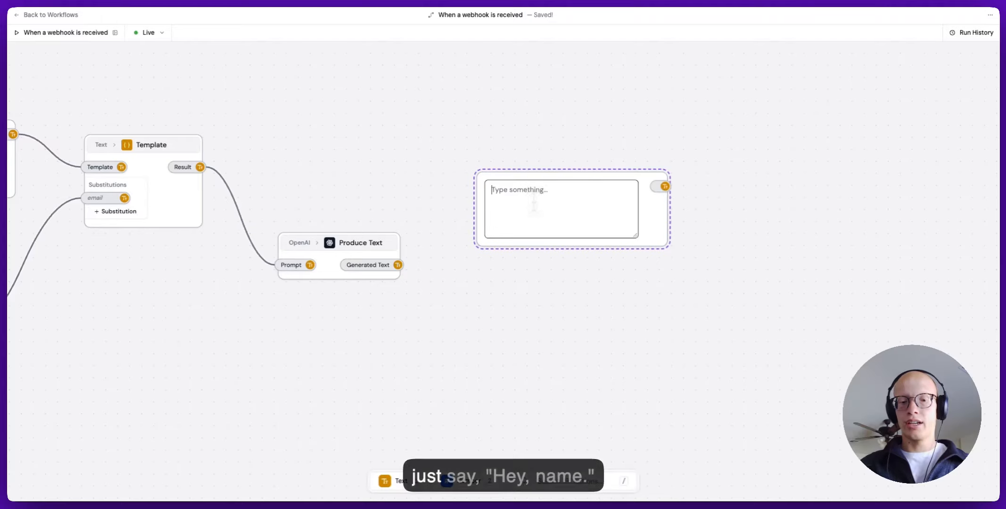
{"action": "type", "text": "Hey {"}
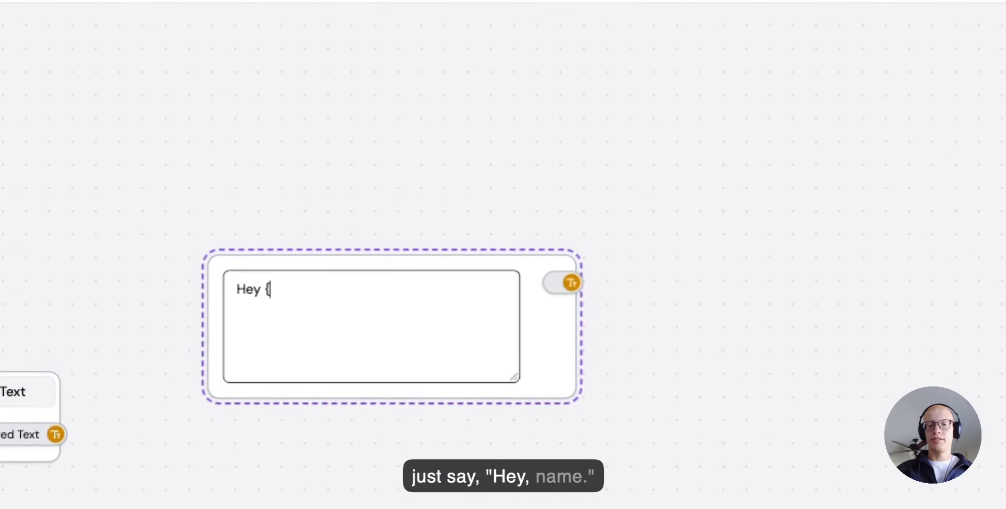
{"action": "type", "text": "name}, you're"}
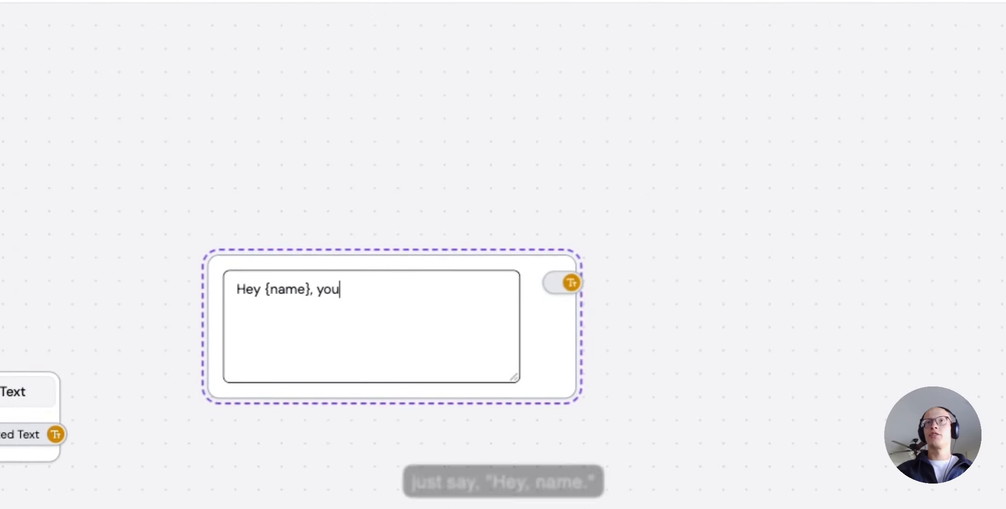
{"action": "type", "text": " all signed up!"}
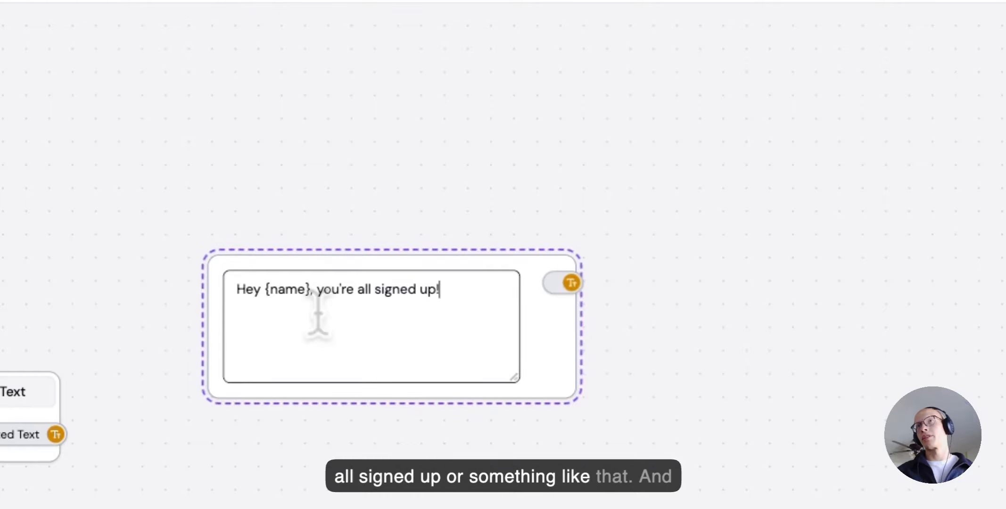
Convert the greeting Text node to a template, placing the text above Produce Text and the new Template further right.
{"action": "left_click", "coordinate": [513, 392]}
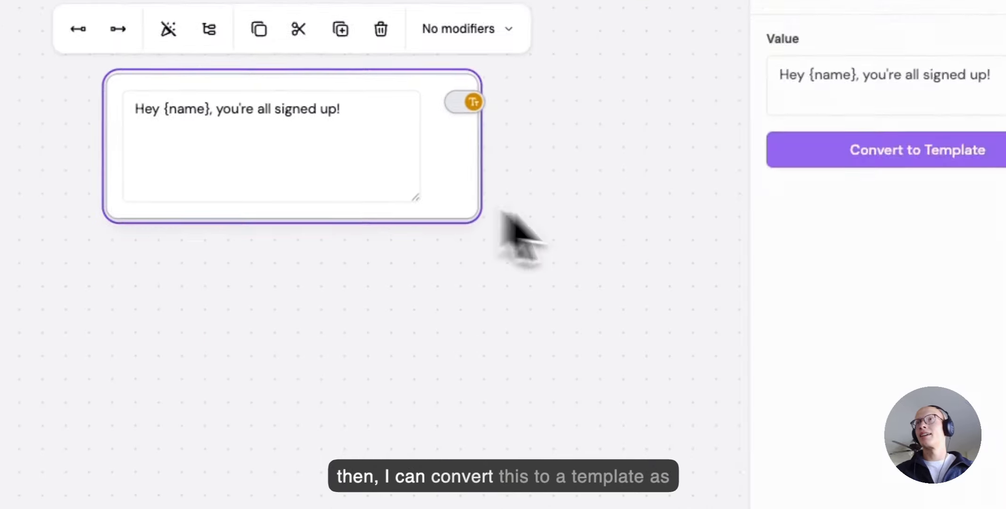
{"action": "left_click", "coordinate": [816, 156]}
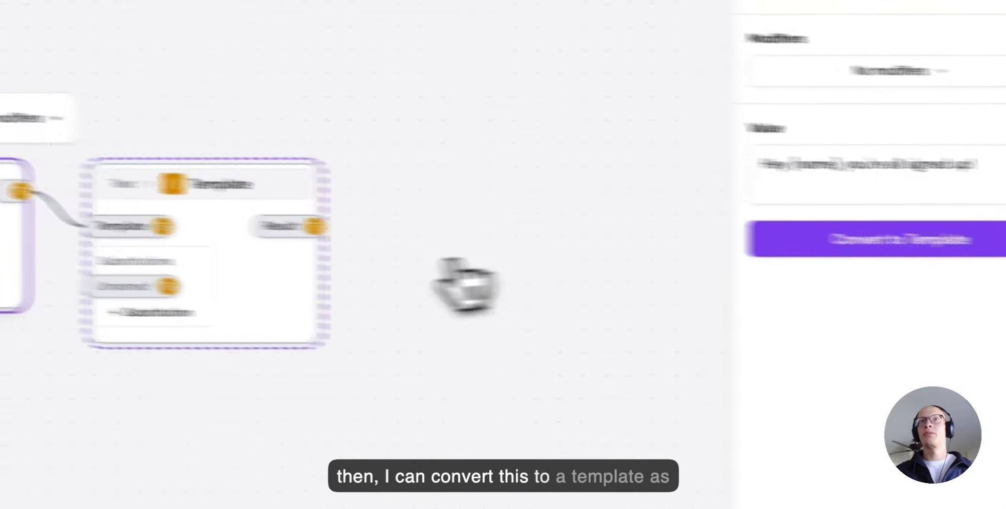
{"action": "left_click_drag", "start_coordinate": [377, 292], "coordinate": [411, 90]}
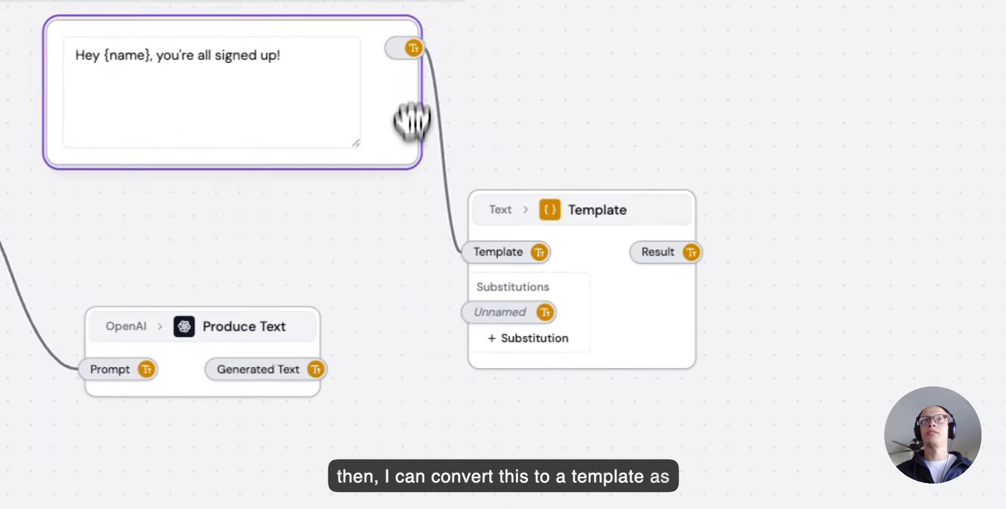
{"action": "left_click_drag", "start_coordinate": [512, 213], "coordinate": [596, 180]}
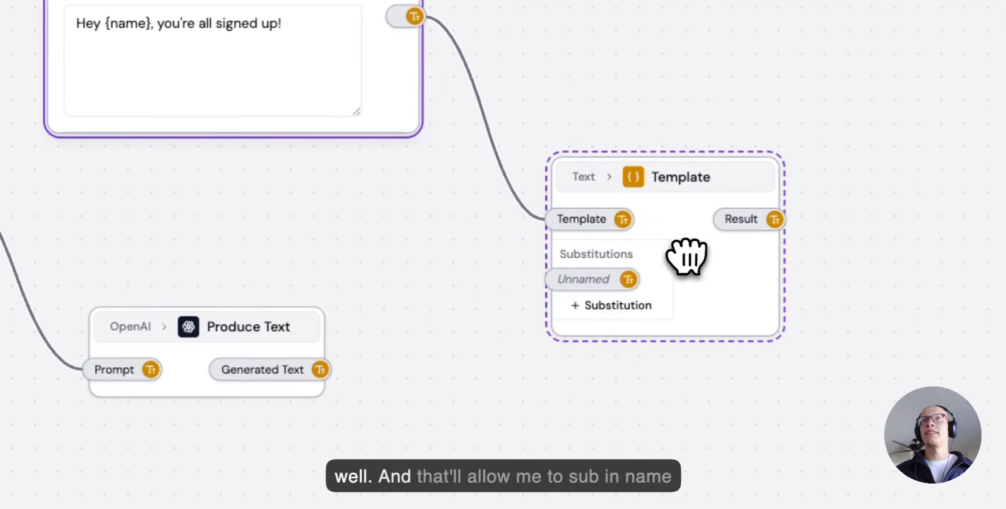
Name the new Template's substitution name and connect Produce Text's Generated Text output to it.
{"action": "left_click", "coordinate": [590, 302]}
{"action": "type", "text": "name"}
{"action": "key", "text": "Return"}
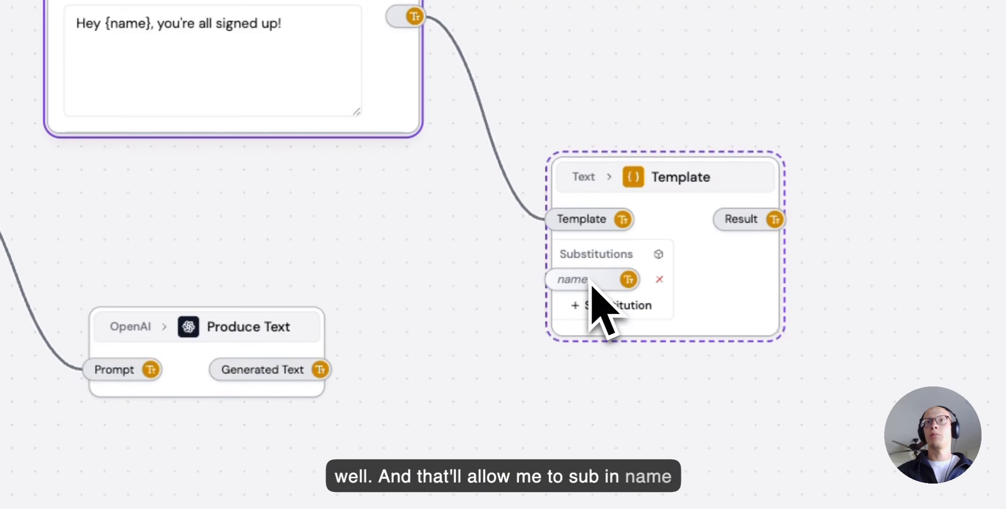
{"action": "left_click_drag", "start_coordinate": [319, 369], "coordinate": [568, 282]}
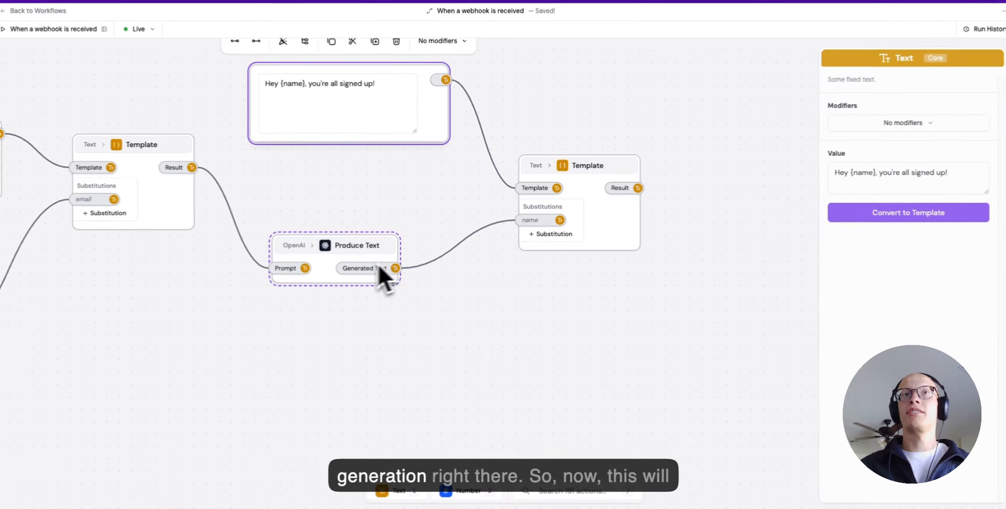
{"action": "left_click", "coordinate": [458, 162]}
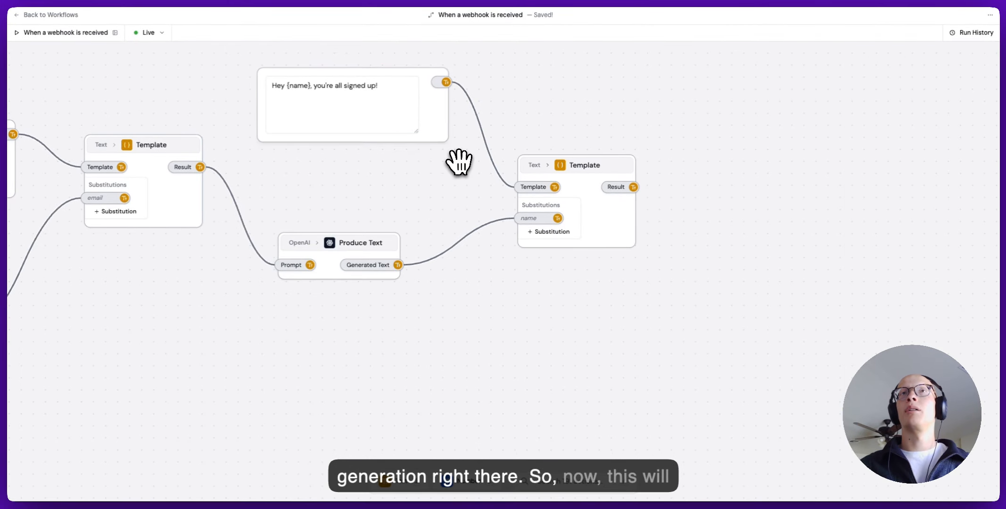
Add a Gmail Send Email action beyond the greeting Template and connect the Template's Result output to its Body.
{"action": "left_click_drag", "start_coordinate": [561, 113], "coordinate": [574, 140]}
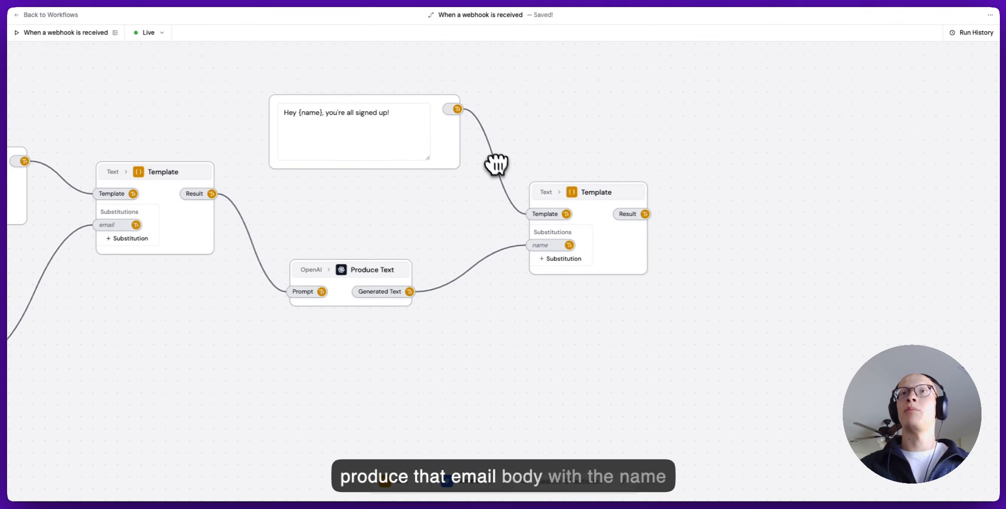
{"action": "double_click", "coordinate": [759, 253]}
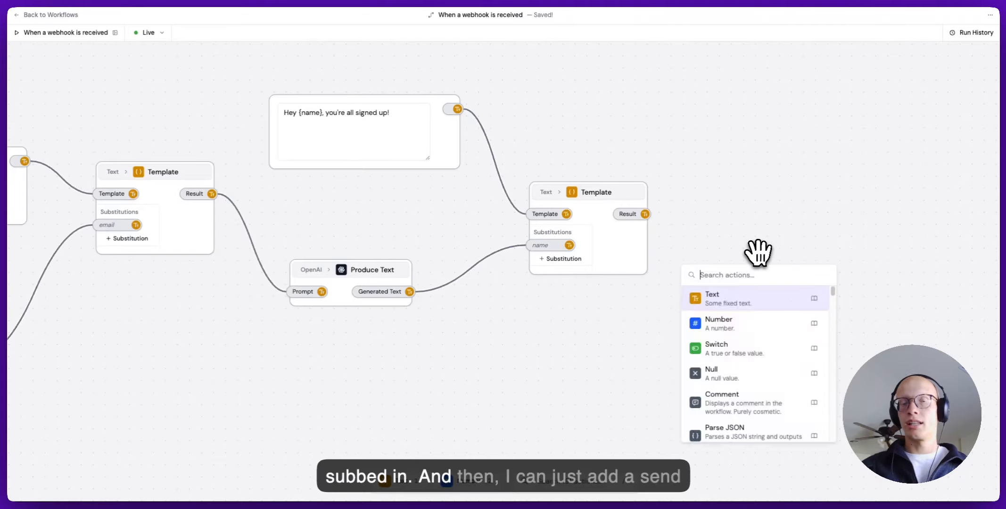
{"action": "type", "text": "send email"}
{"action": "key", "text": "Return"}
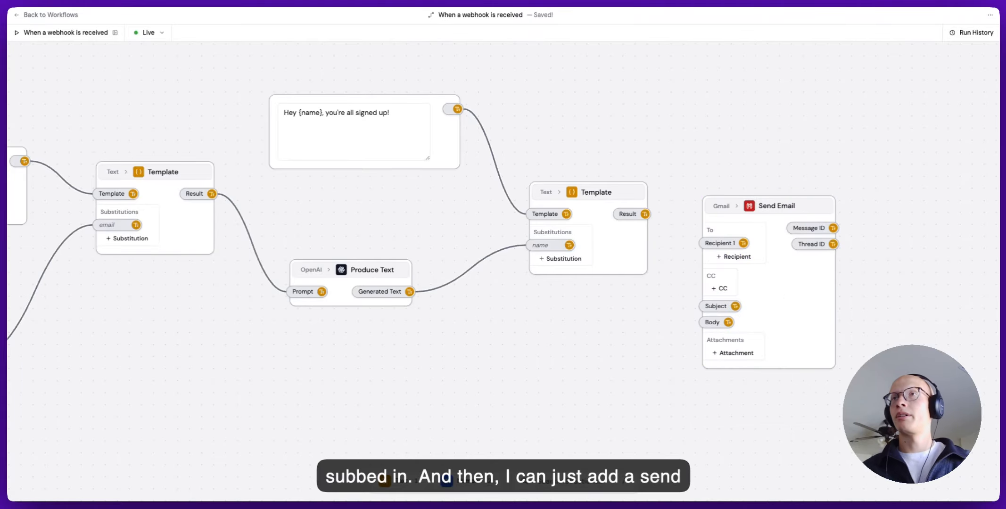
{"action": "left_click_drag", "start_coordinate": [775, 308], "coordinate": [840, 198]}
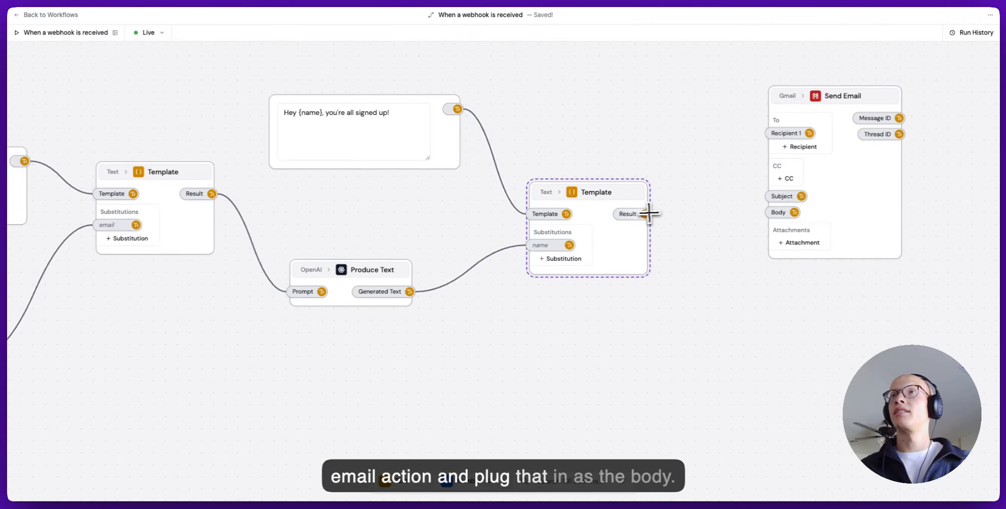
{"action": "left_click_drag", "start_coordinate": [649, 213], "coordinate": [792, 214]}
Move Send Email below the greeting Template's level and connect the payload.data.Email output of Pick Properties to Recipient 1.
{"action": "scroll", "coordinate": [703, 321], "scroll_direction": "down", "scroll_amount": 3}
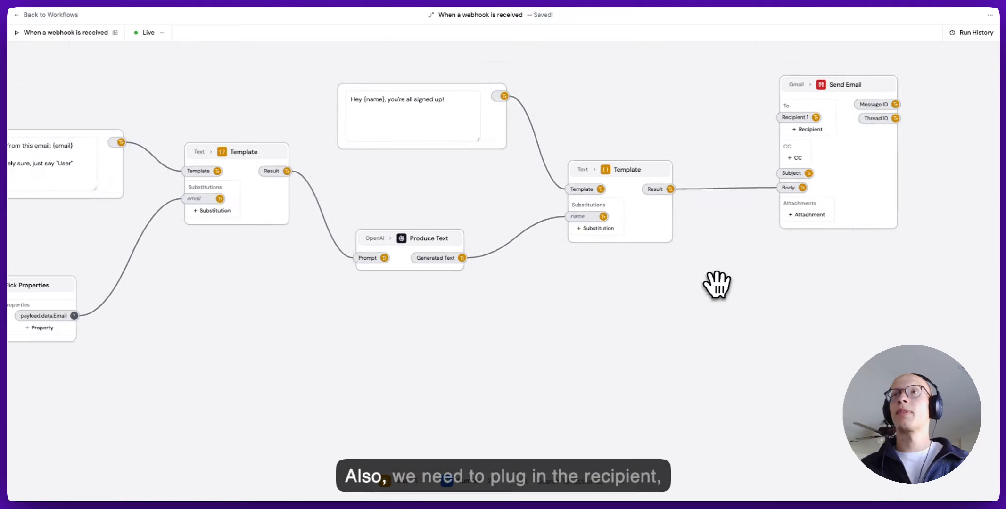
{"action": "scroll", "coordinate": [717, 284], "scroll_direction": "down", "scroll_amount": 3}
{"action": "left_click_drag", "start_coordinate": [712, 289], "coordinate": [720, 271]}
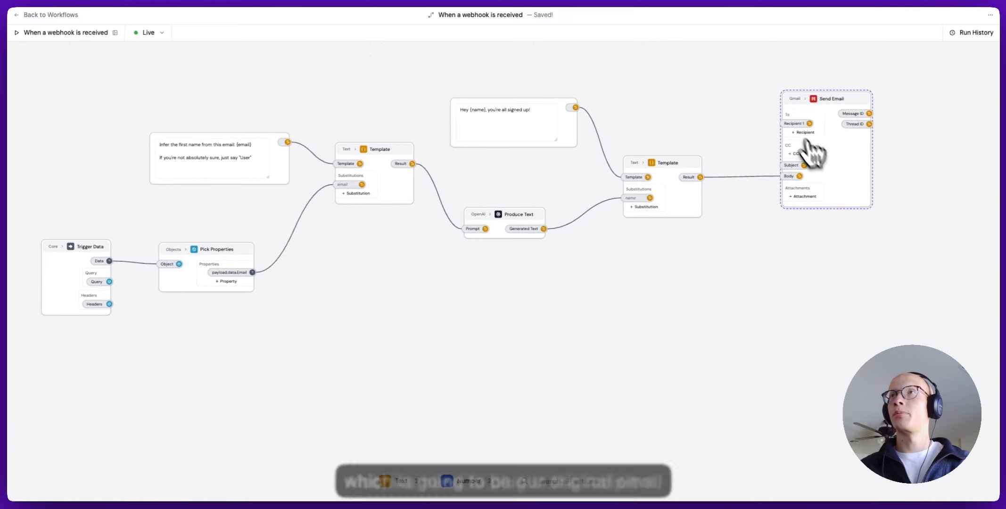
{"action": "left_click_drag", "start_coordinate": [811, 153], "coordinate": [831, 321]}
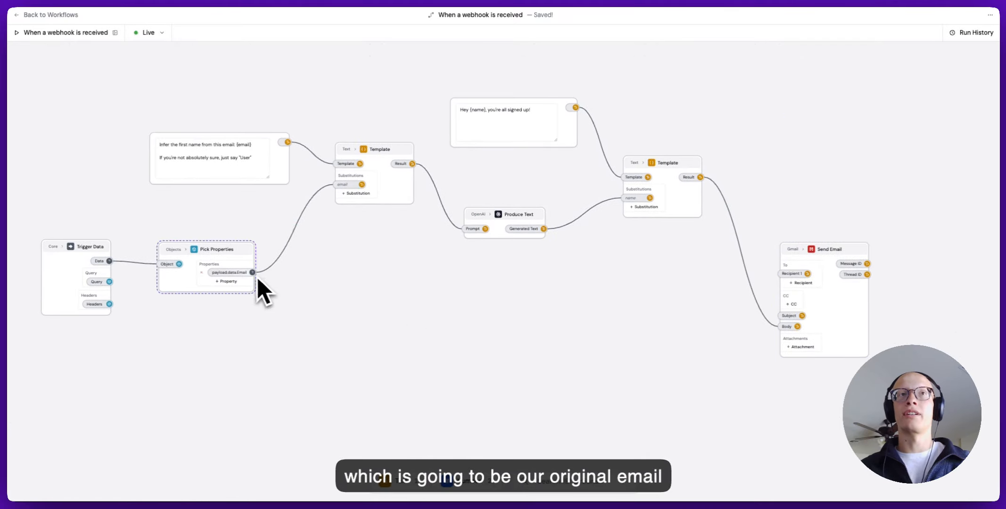
{"action": "left_click_drag", "start_coordinate": [254, 273], "coordinate": [790, 277]}
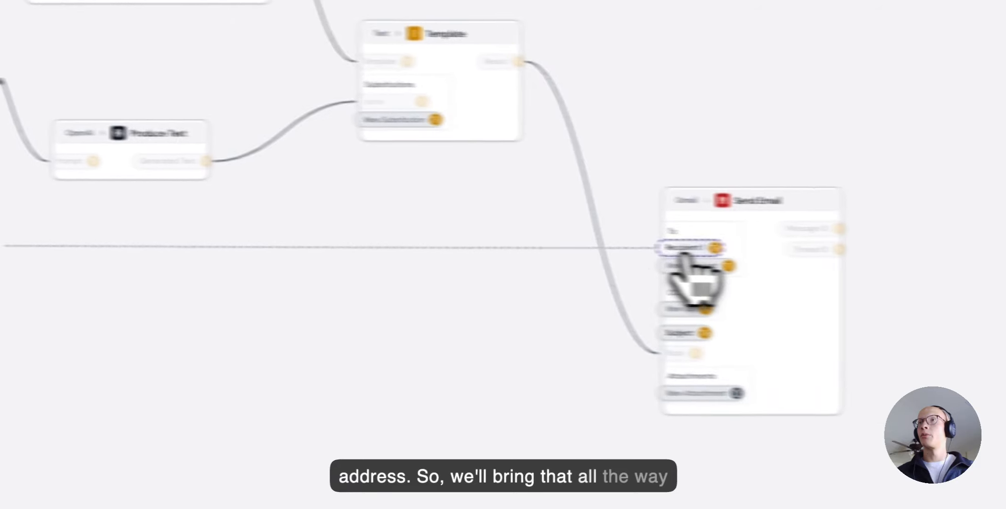
{"action": "left_click_drag", "start_coordinate": [685, 257], "coordinate": [686, 258]}
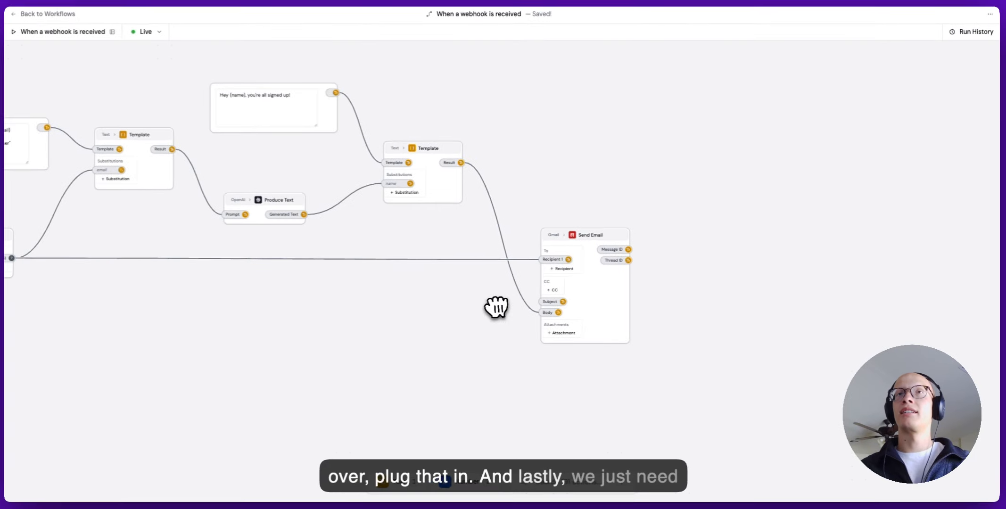
Add a Text node reading "Thanks for signing up!" and connect it to Send Email's Subject.
{"action": "scroll", "coordinate": [496, 307], "scroll_direction": "up", "scroll_amount": 5}
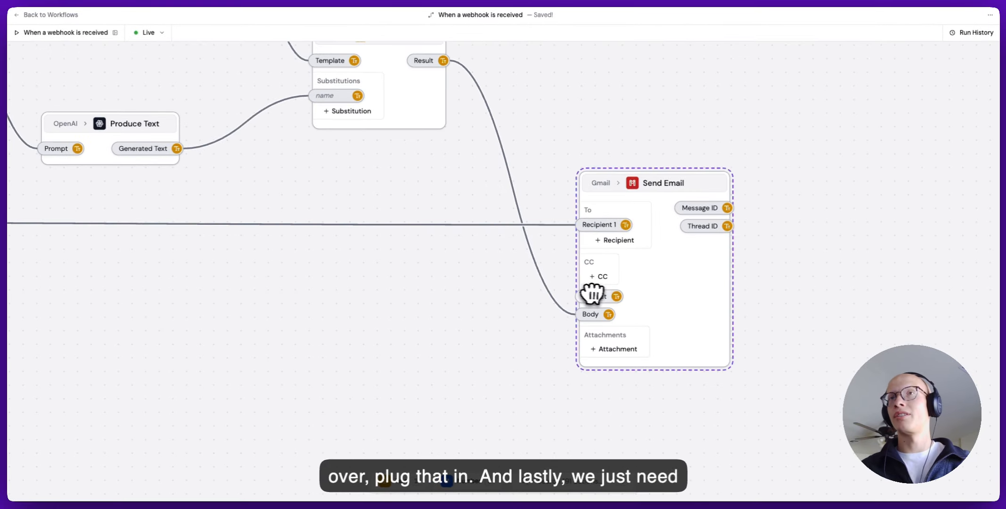
{"action": "key", "text": "1"}
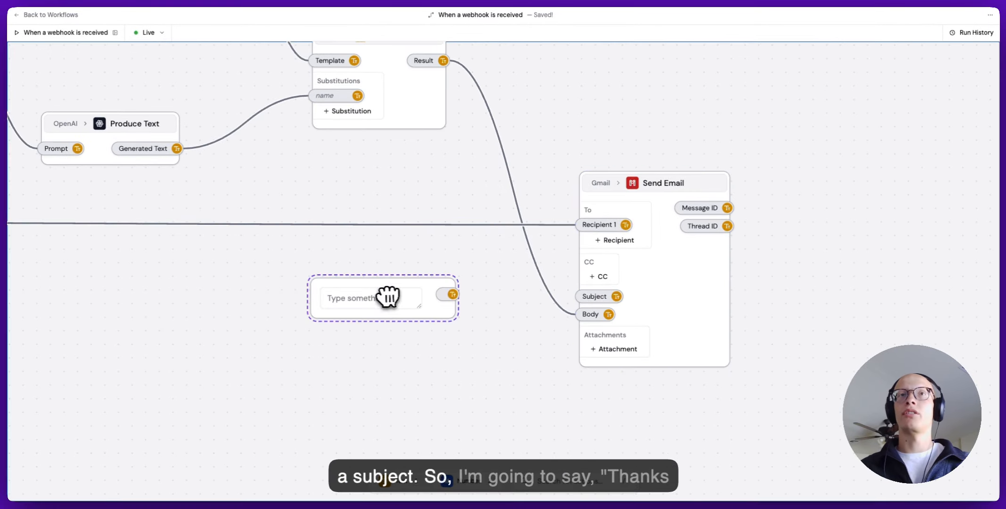
{"action": "left_click", "coordinate": [365, 306]}
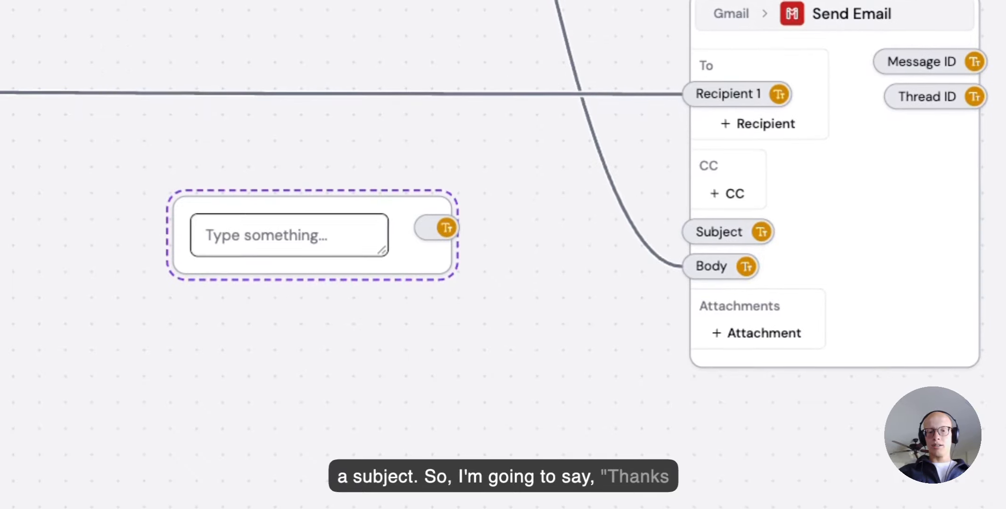
{"action": "type", "text": "Thanks for signing up!"}
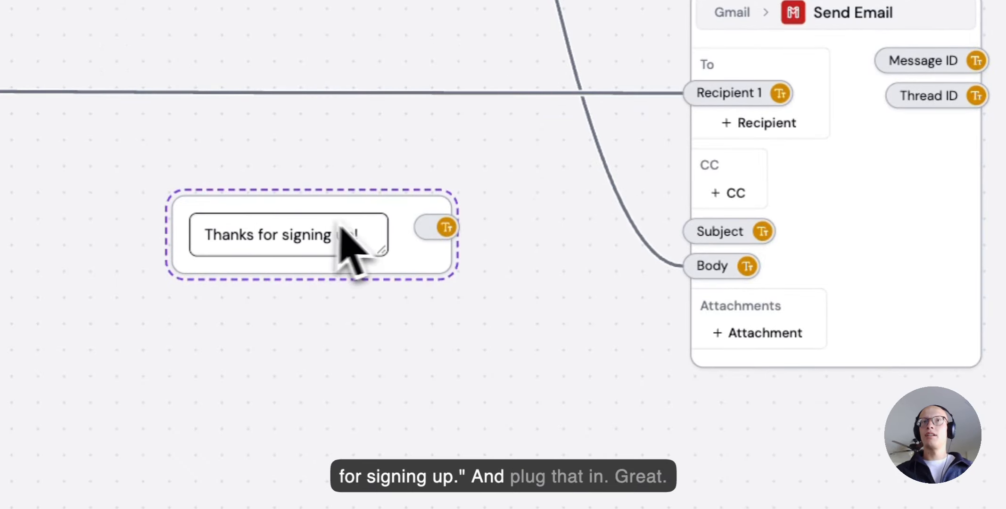
{"action": "left_click_drag", "start_coordinate": [446, 228], "coordinate": [724, 232]}
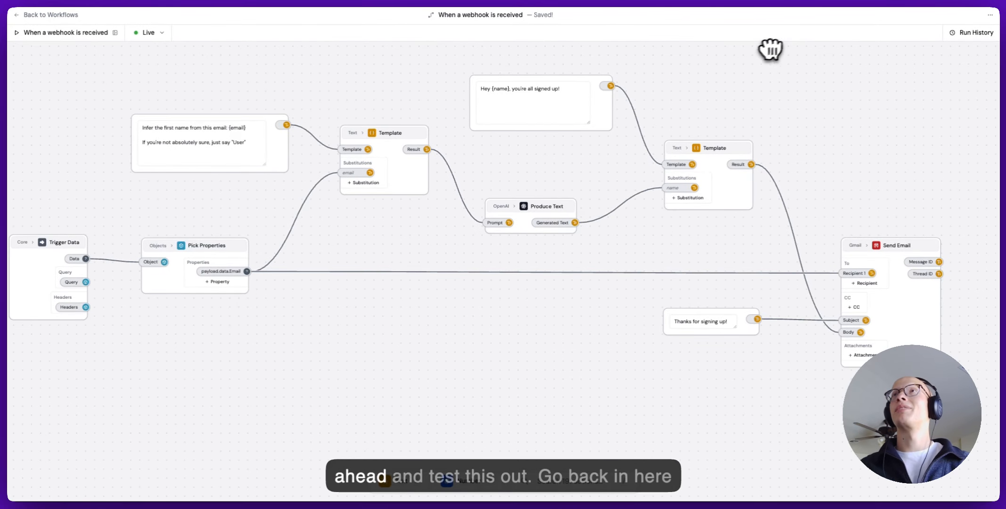
Switch to the Webflow sign-up page, reload it, and submit the form with the subscriber's e-mail address.
{"action": "left_click", "coordinate": [623, 0]}
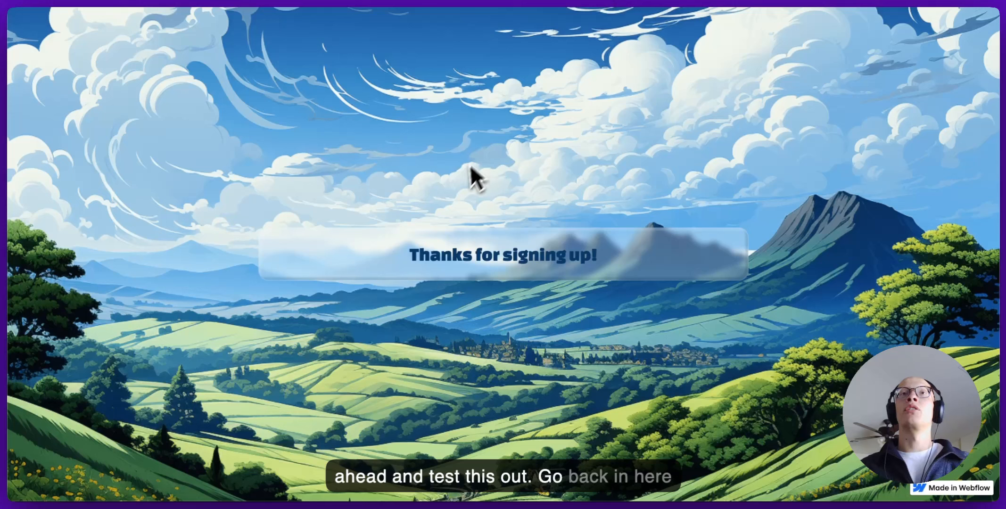
{"action": "key", "text": "super+r"}
{"action": "left_click", "coordinate": [397, 259]}
{"action": "left_click", "coordinate": [369, 281]}
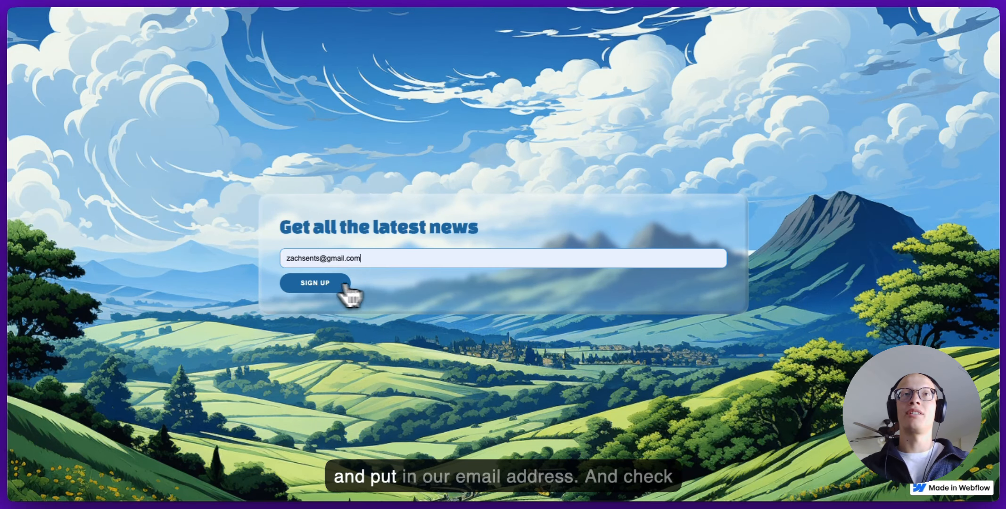
{"action": "left_click", "coordinate": [313, 288]}
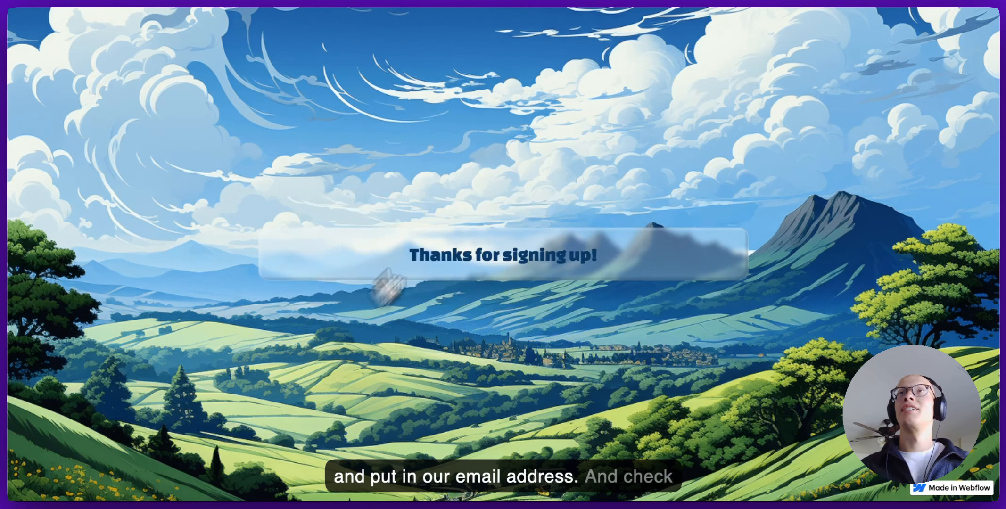
Switch to Gmail and refresh the filtered message list to check for the sign-up e-mail.
{"action": "left_click", "coordinate": [714, 2]}
{"action": "left_click", "coordinate": [90, 81]}
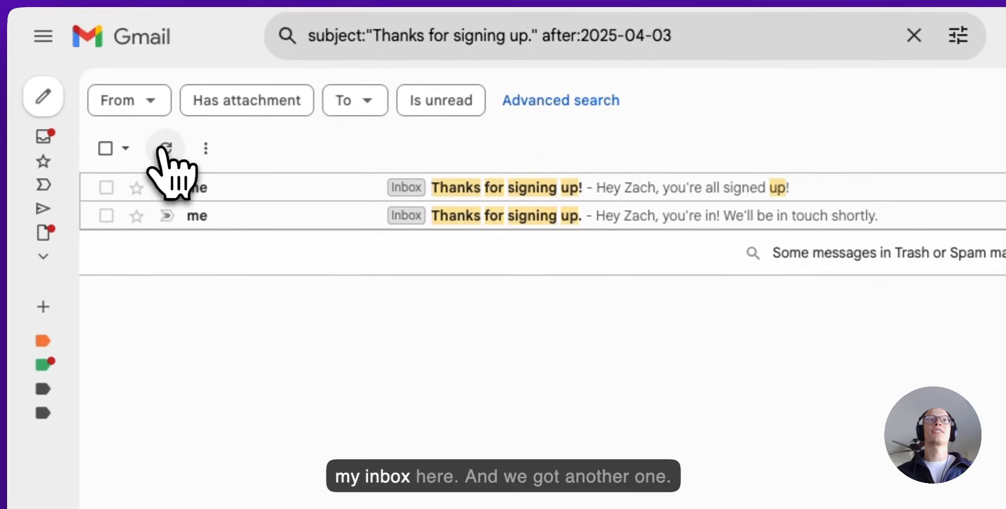